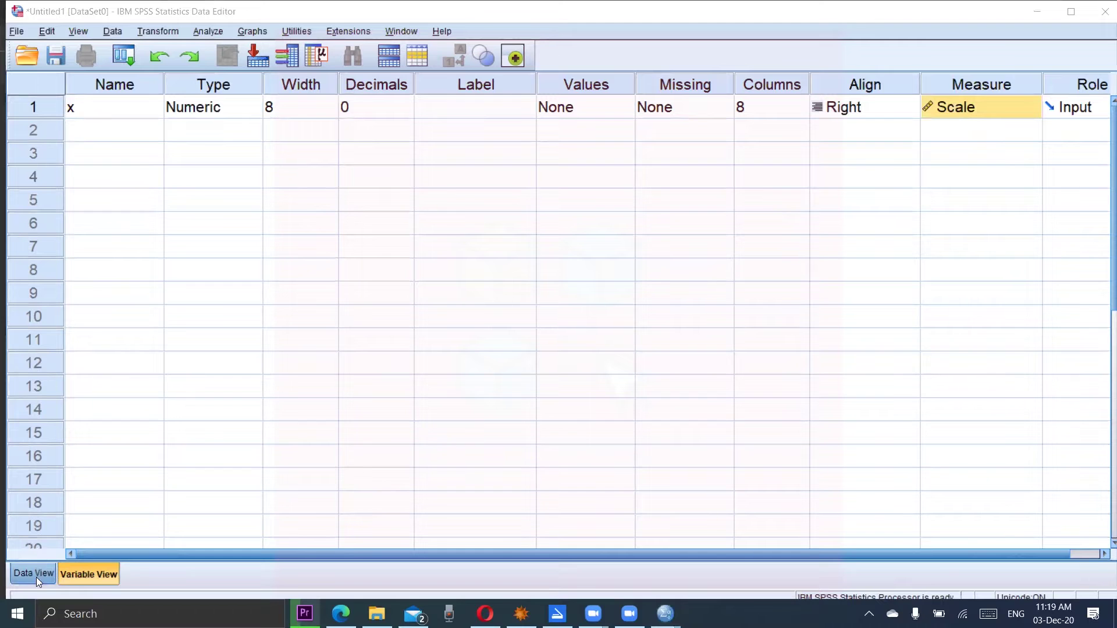
# - Enter 45 and 62 as the first two case values of variable x in the data view
pyautogui.click(36, 577)
pyautogui.click(113, 135)
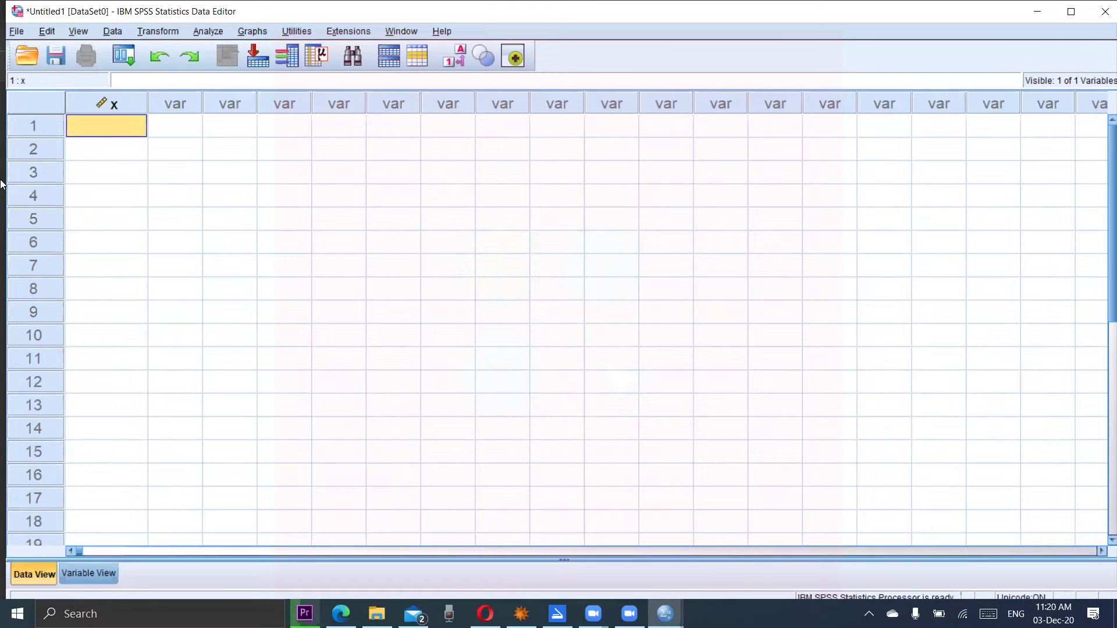
pyautogui.write('44554')
pyautogui.press('BackSpace')
pyautogui.press('BackSpace')
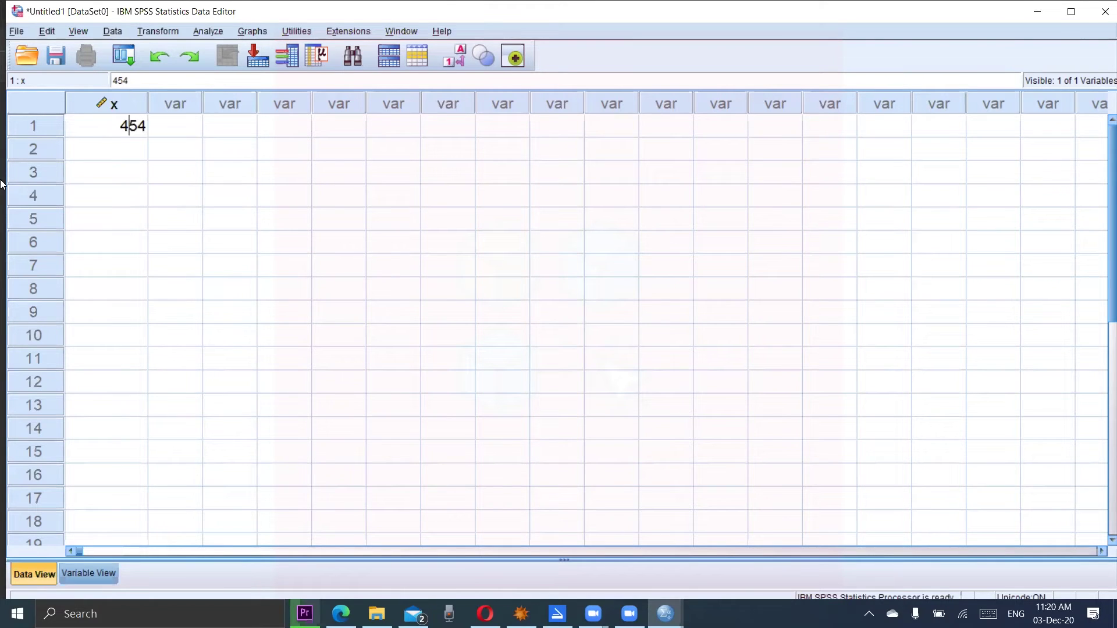
pyautogui.press('BackSpace')
pyautogui.press('Delete')
pyautogui.press('Delete')
pyautogui.write('45')
pyautogui.click(114, 150)
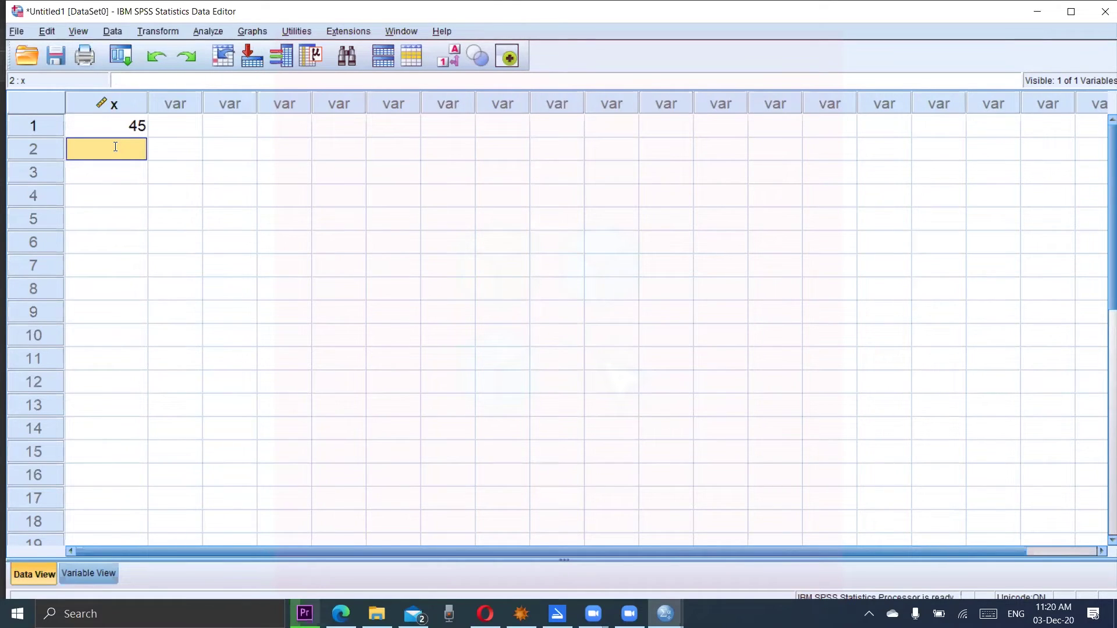
pyautogui.write('62')
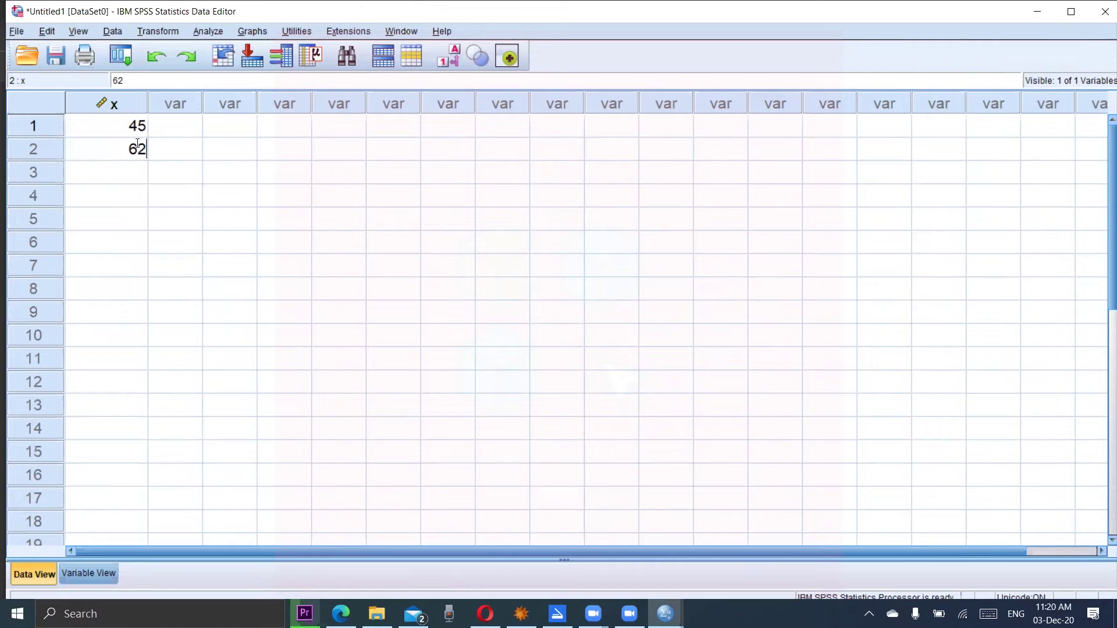
# - Start a Compute Variable operation with P as the target variable
pyautogui.click(167, 36)
pyautogui.click(165, 36)
pyautogui.click(167, 33)
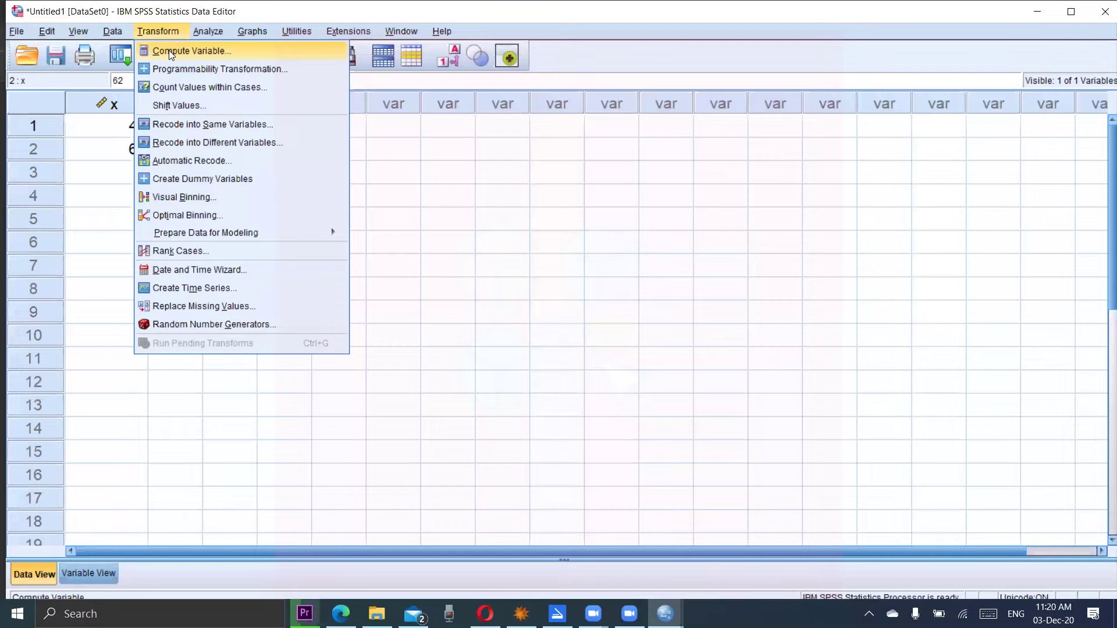
pyautogui.click(170, 54)
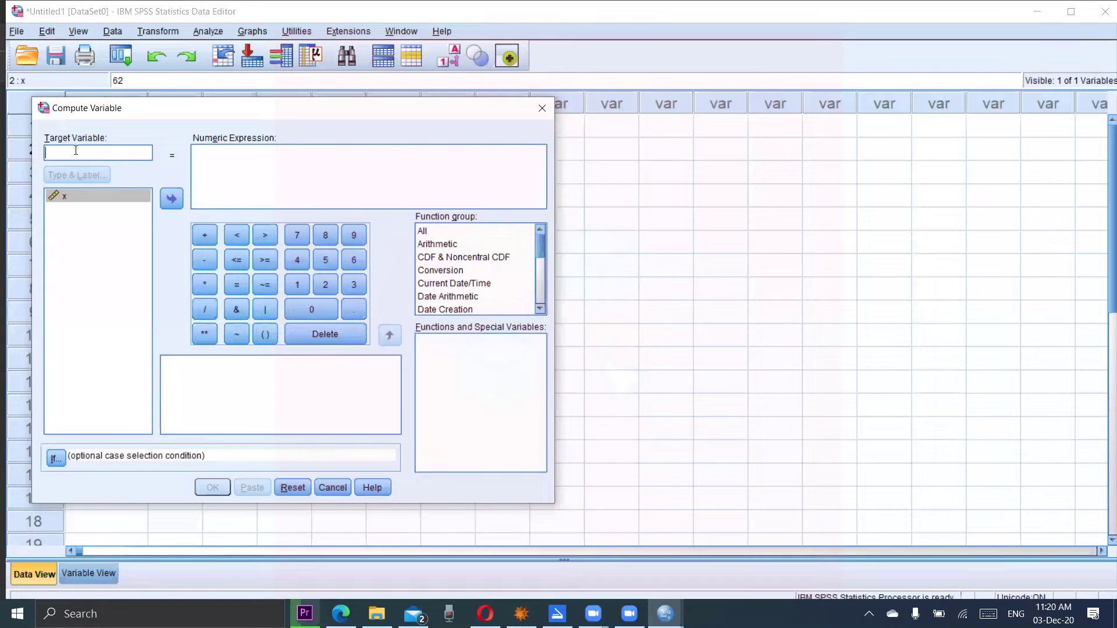
pyautogui.write('P')
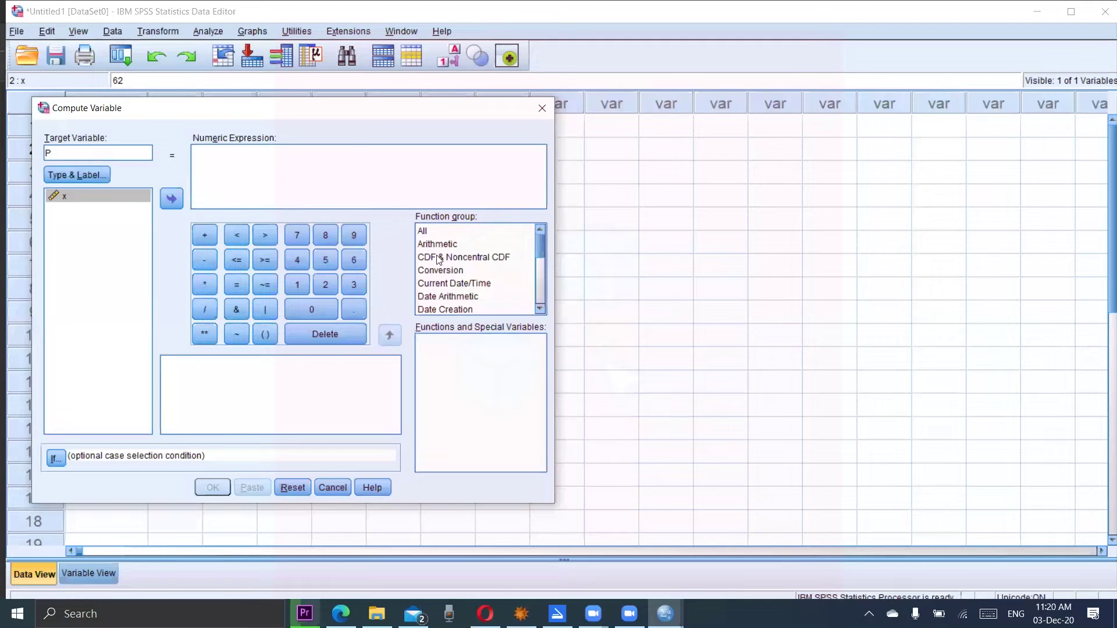
# - Insert the Cdf.Normal function from the CDF & Noncentral CDF group into the numeric expression
pyautogui.click(390, 219)
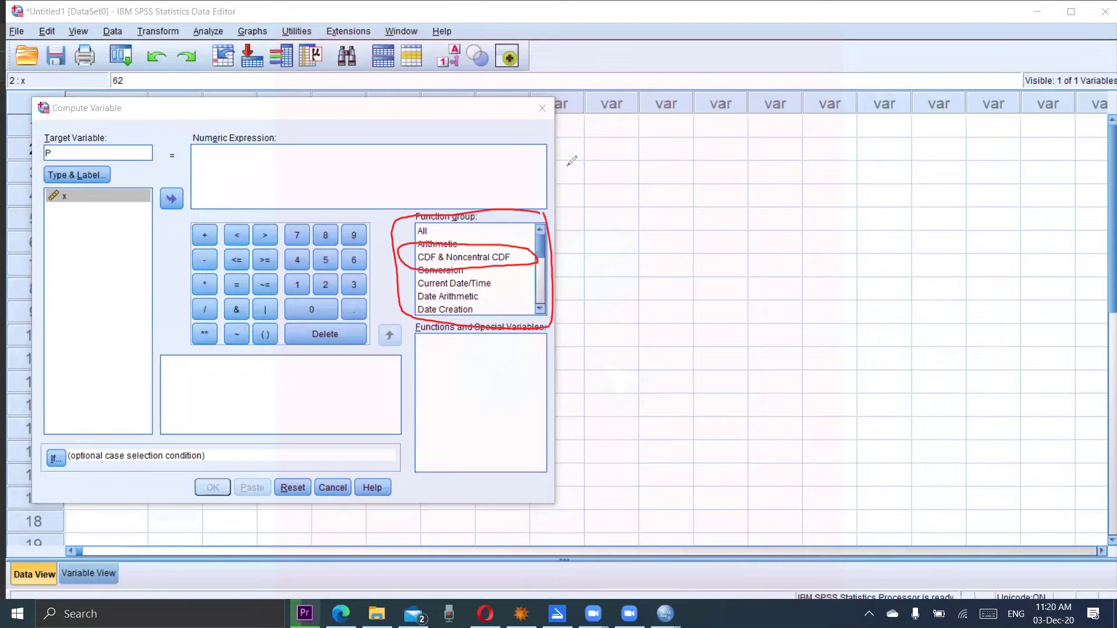
pyautogui.click(493, 255)
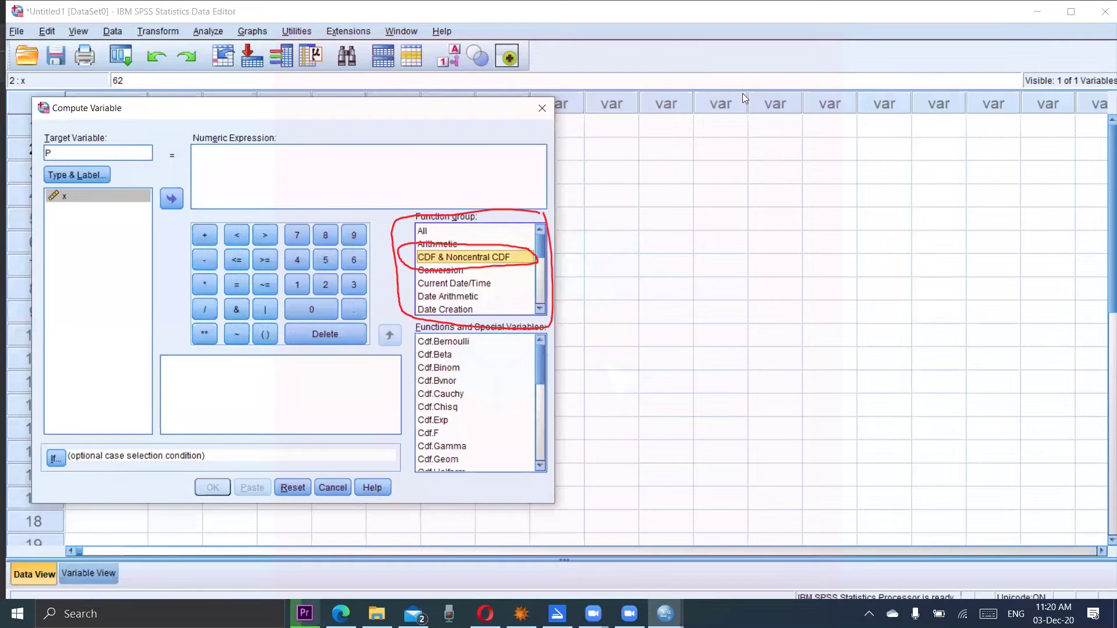
pyautogui.moveTo(397, 325)
pyautogui.mouseDown()
pyautogui.moveTo(579, 480)
pyautogui.moveTo(529, 474)
pyautogui.moveTo(498, 495)
pyautogui.moveTo(501, 483)
pyautogui.mouseUp()
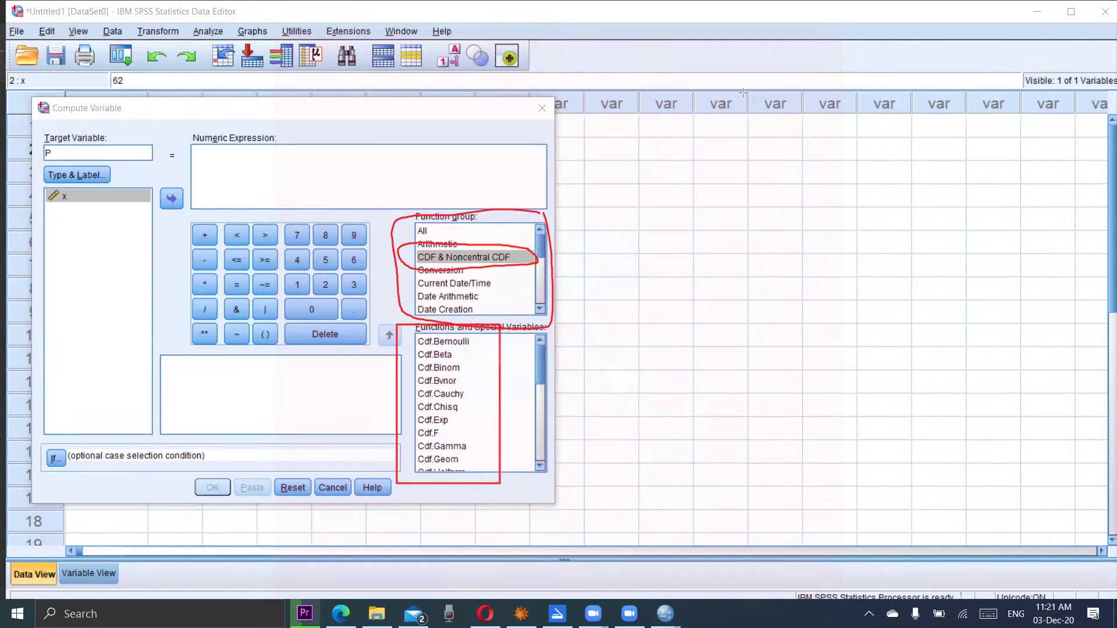
pyautogui.click(481, 406)
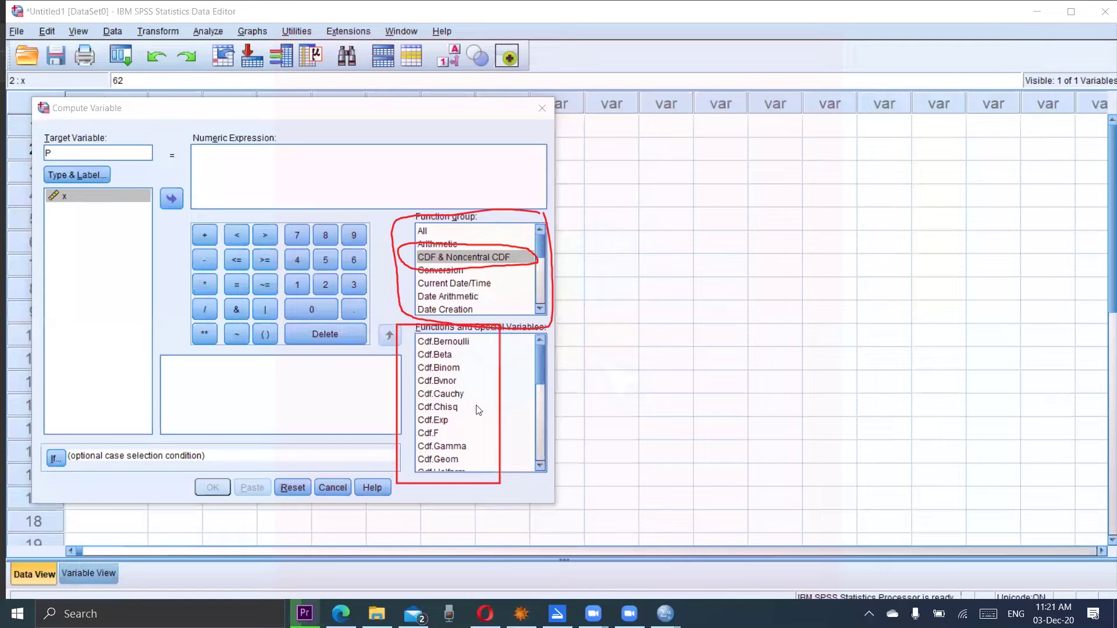
pyautogui.click(541, 467)
pyautogui.click(540, 467)
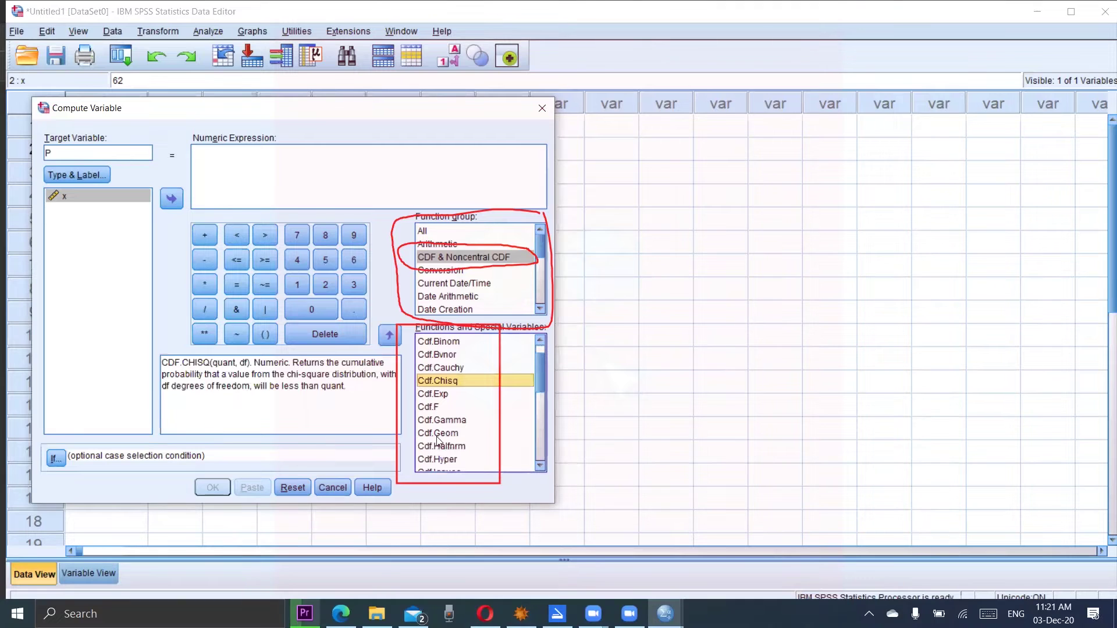
pyautogui.click(540, 467)
pyautogui.click(539, 467)
pyautogui.click(540, 467)
pyautogui.click(540, 466)
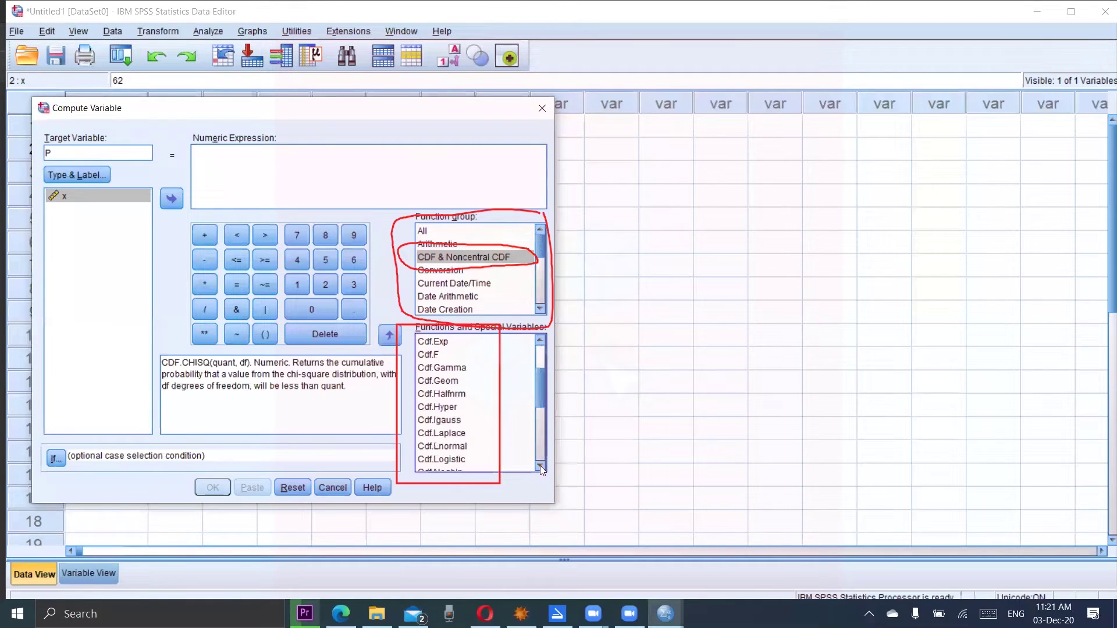
pyautogui.scroll(-1, 533, 464)
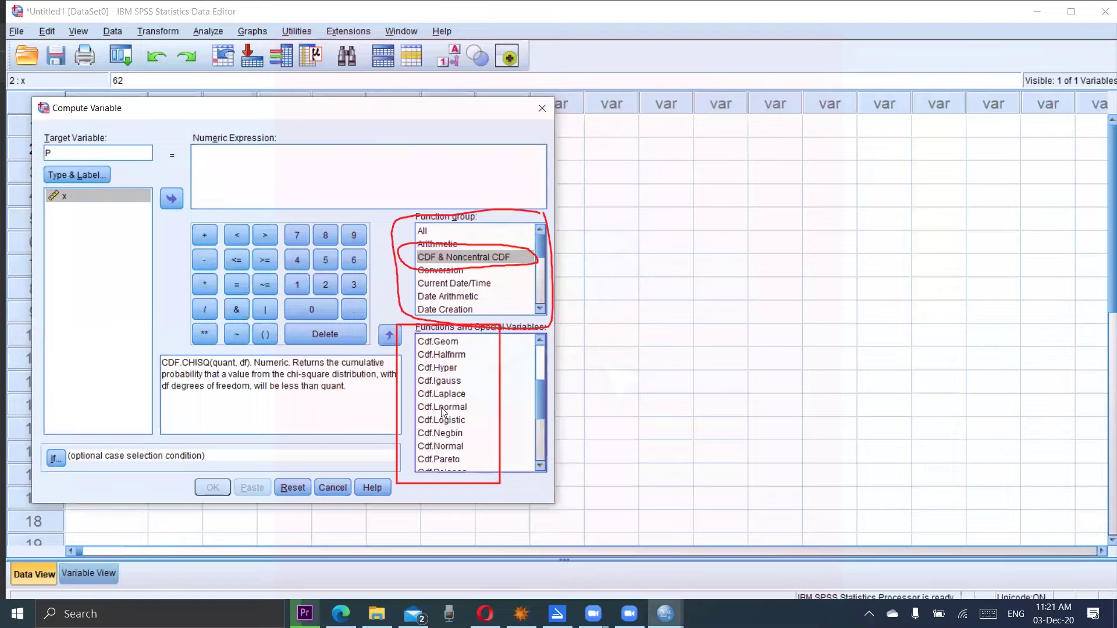
pyautogui.click(443, 447)
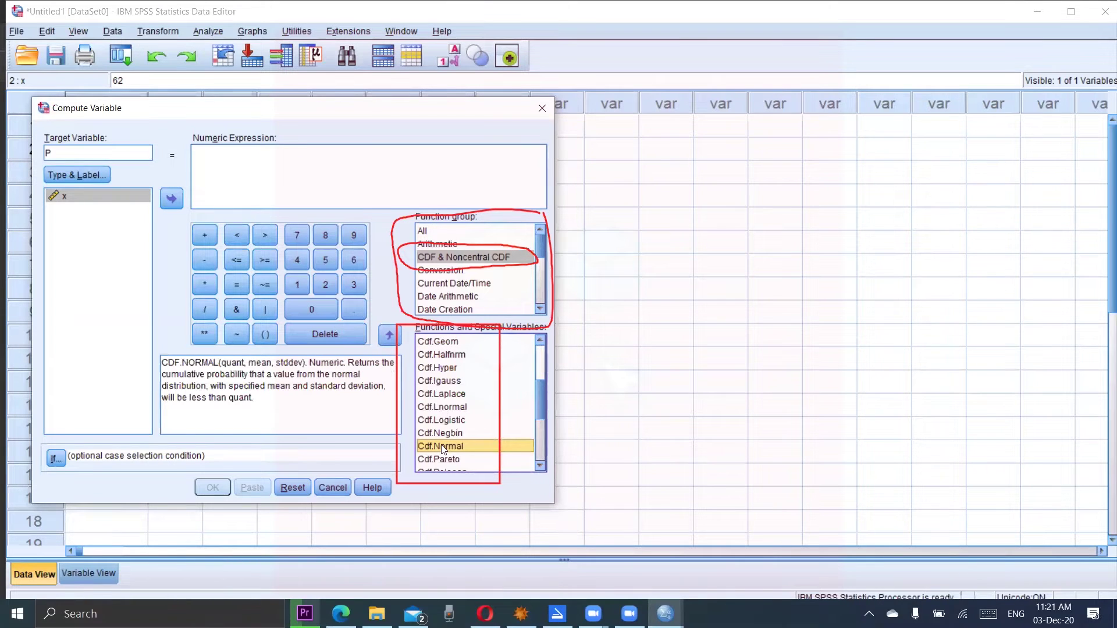
pyautogui.click(389, 336)
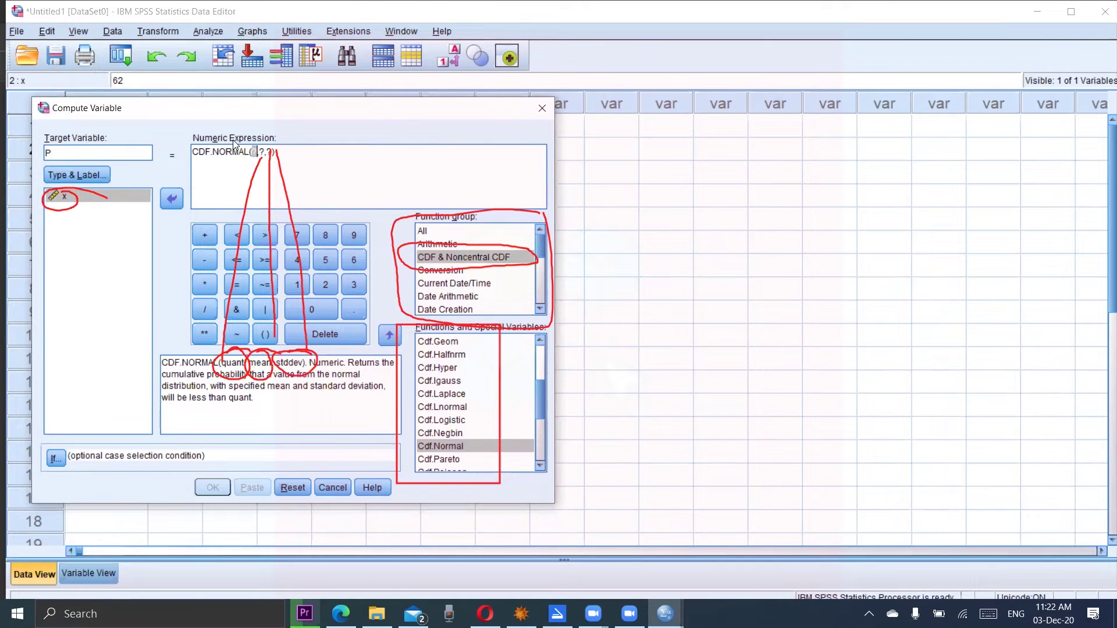
# - Fill the CDF.NORMAL arguments with variable x as the quantile and 50 as the mean, clearing the standard deviation placeholder
pyautogui.click(137, 196)
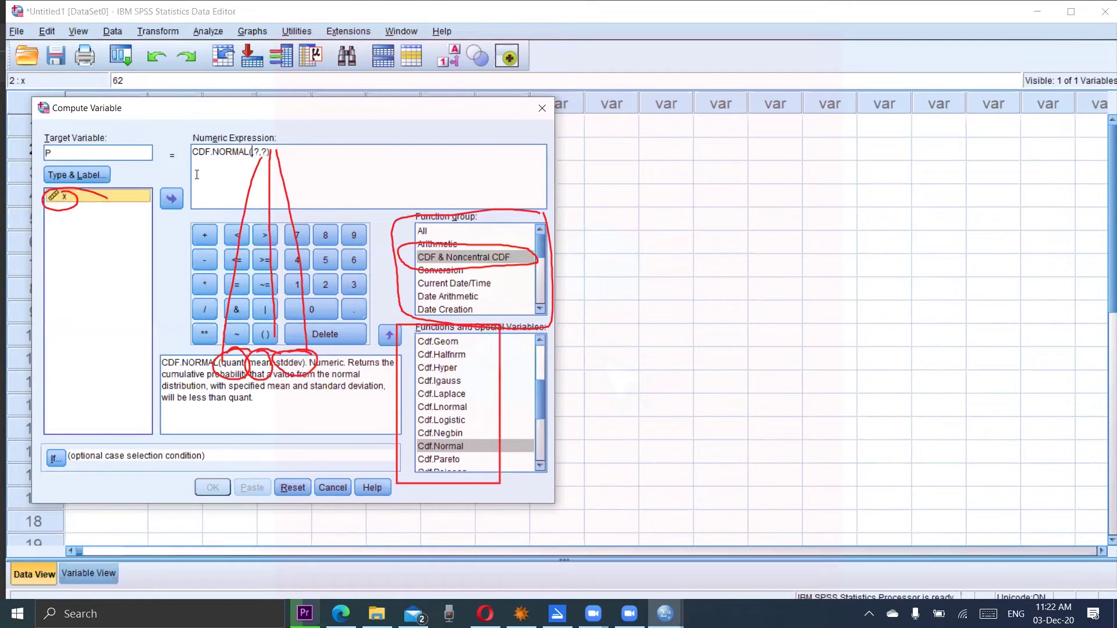
pyautogui.click(171, 198)
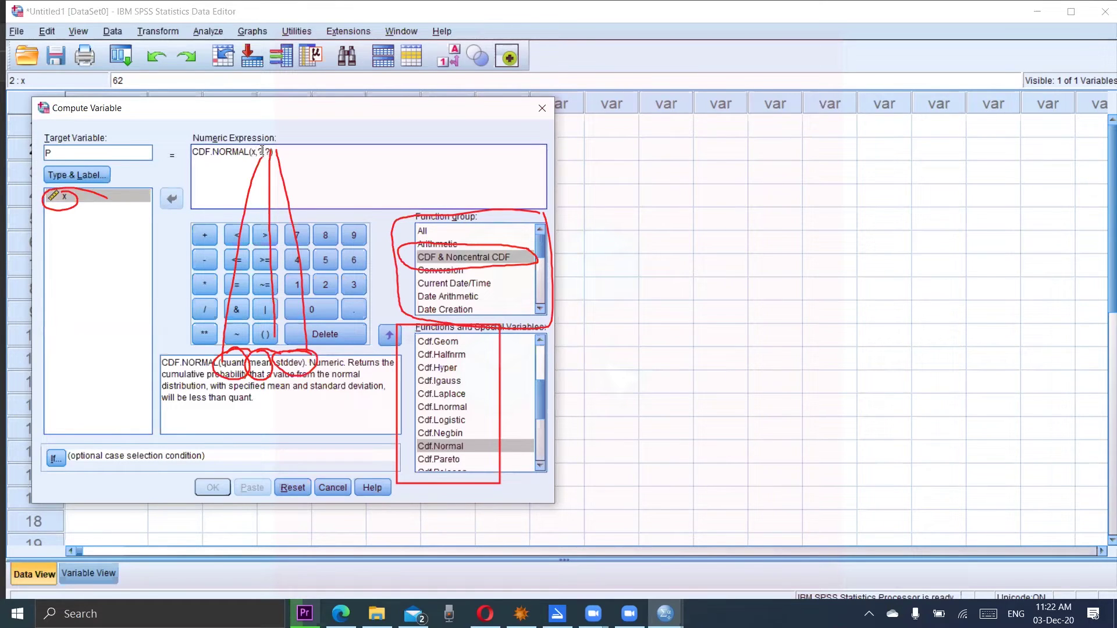
pyautogui.doubleClick(262, 151)
pyautogui.write('50')
pyautogui.press('BackSpace')
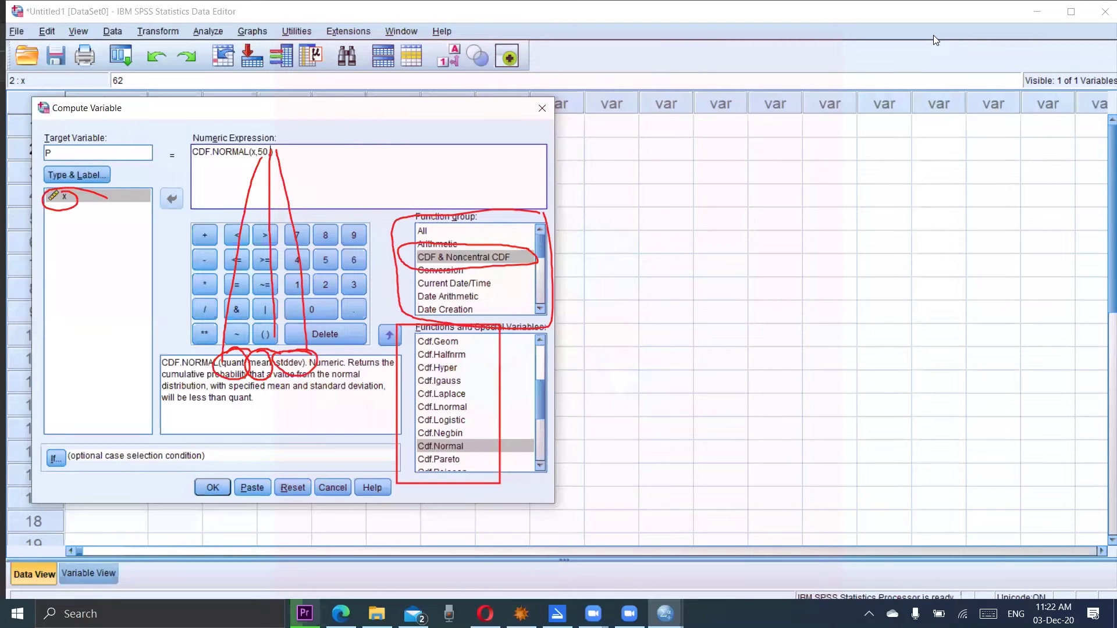
# - Set the standard deviation argument to 10, run the computation, and return from the output to the data editor
pyautogui.press('Escape')
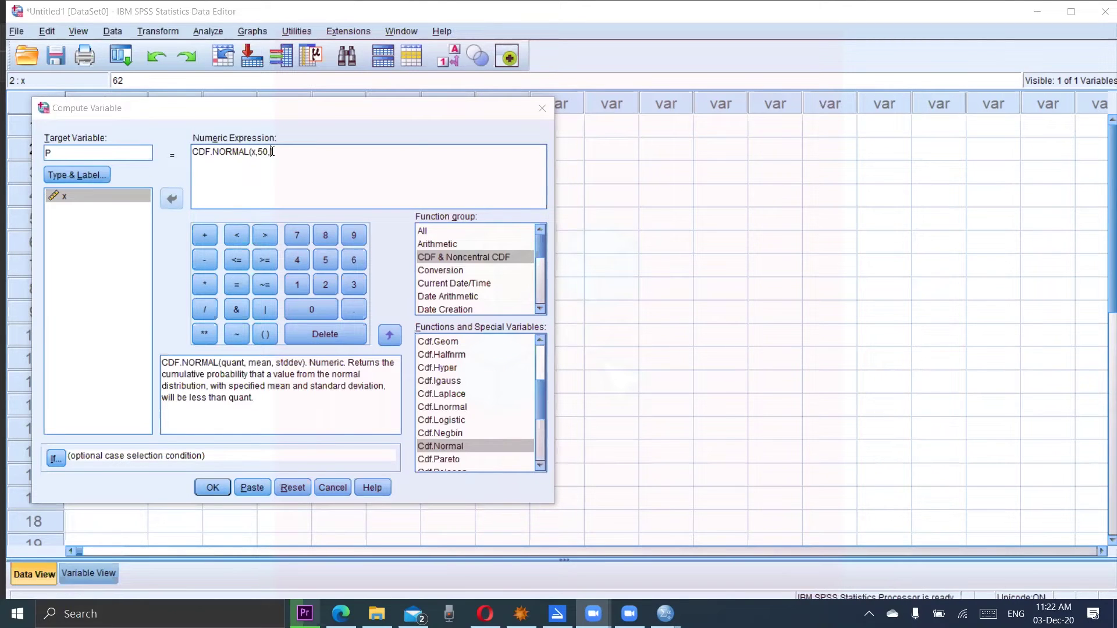
pyautogui.click(250, 185)
pyautogui.click(251, 186)
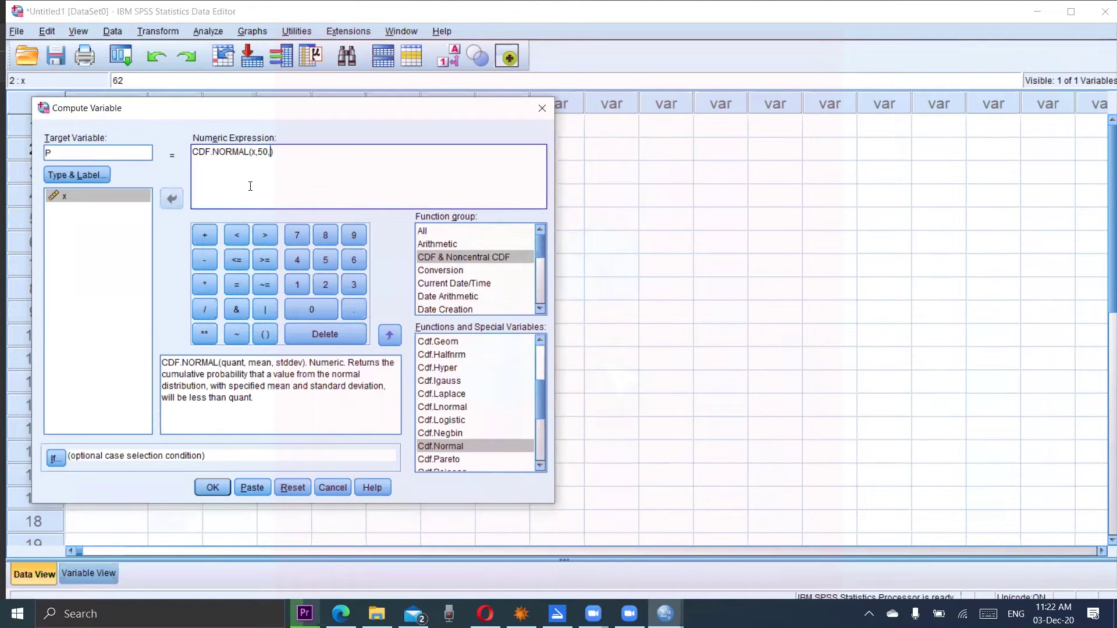
pyautogui.write('10')
pyautogui.click(211, 486)
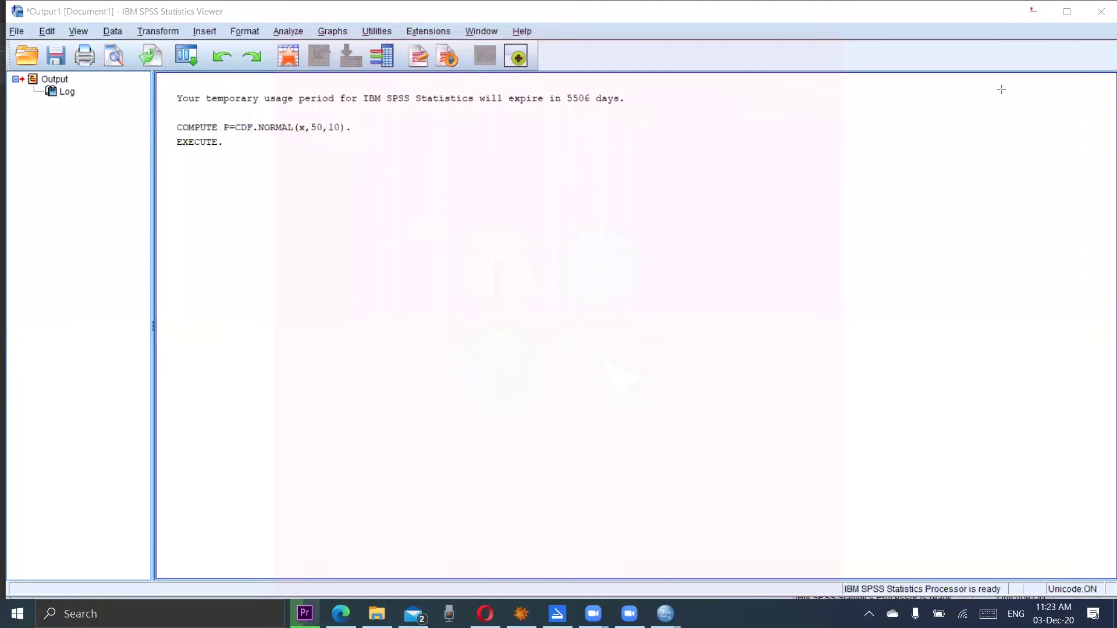
pyautogui.click(1032, 12)
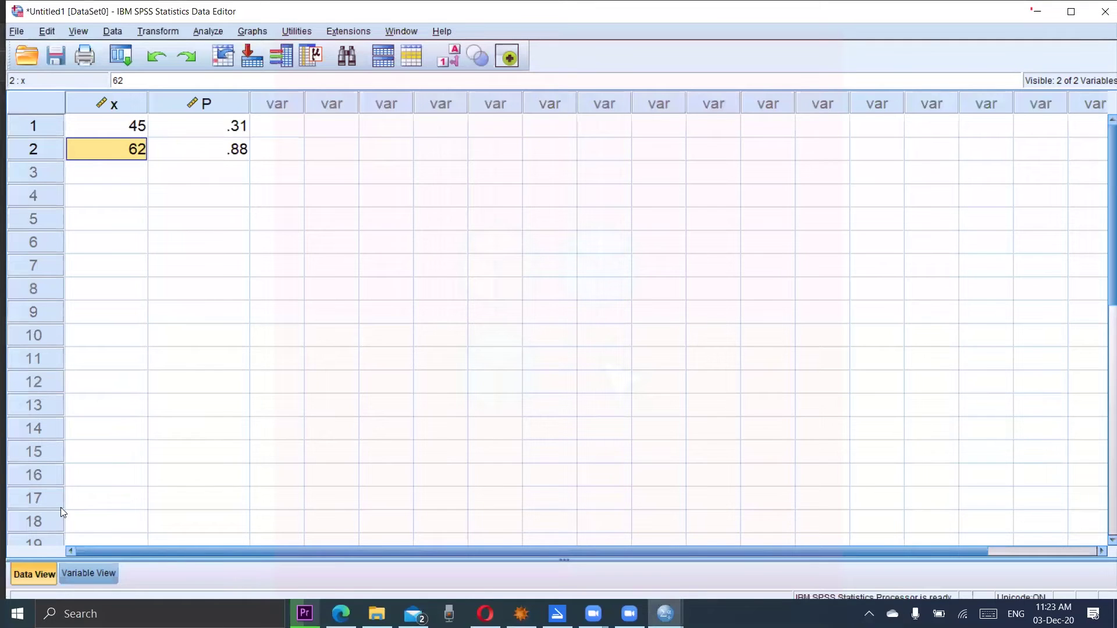
# - Set variable P to 4 decimals and go back to the data values
pyautogui.click(77, 571)
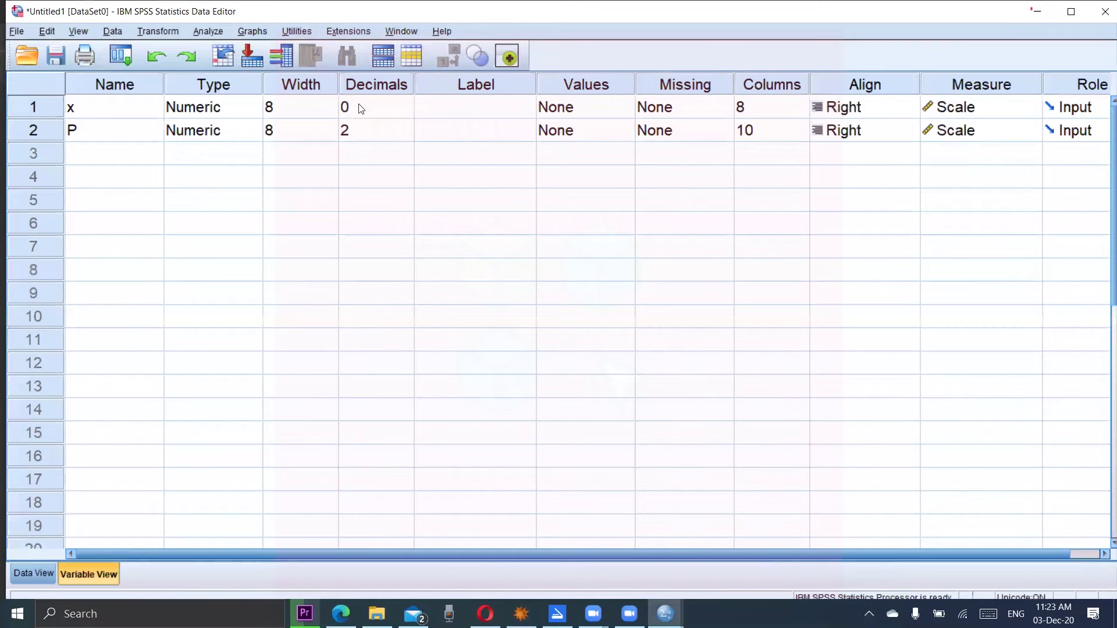
pyautogui.click(409, 130)
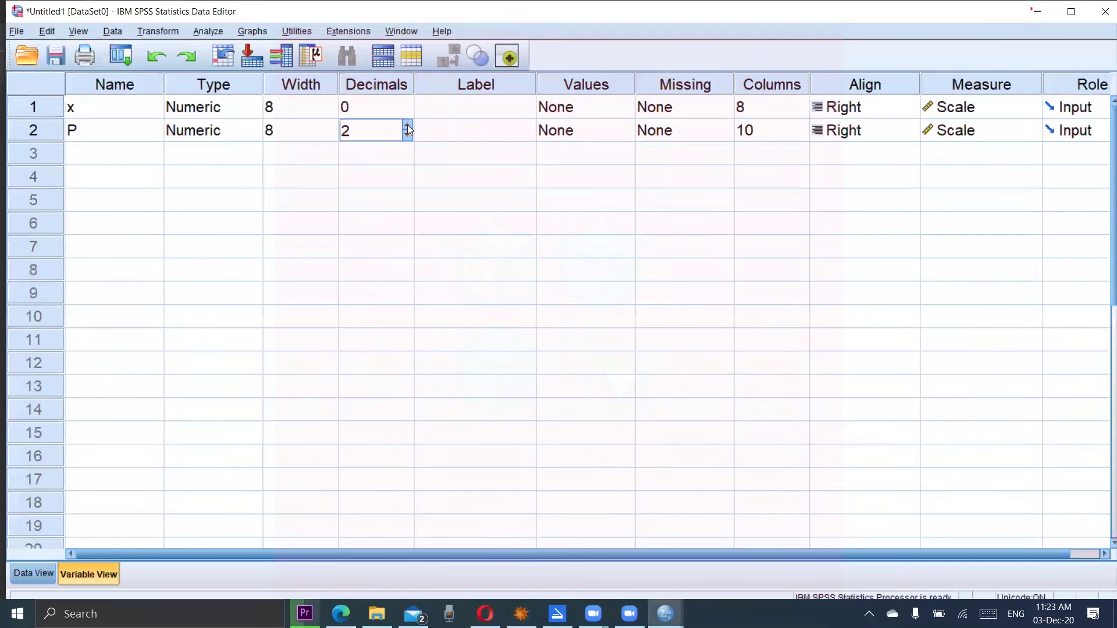
pyautogui.click(407, 127)
pyautogui.click(408, 127)
pyautogui.click(29, 571)
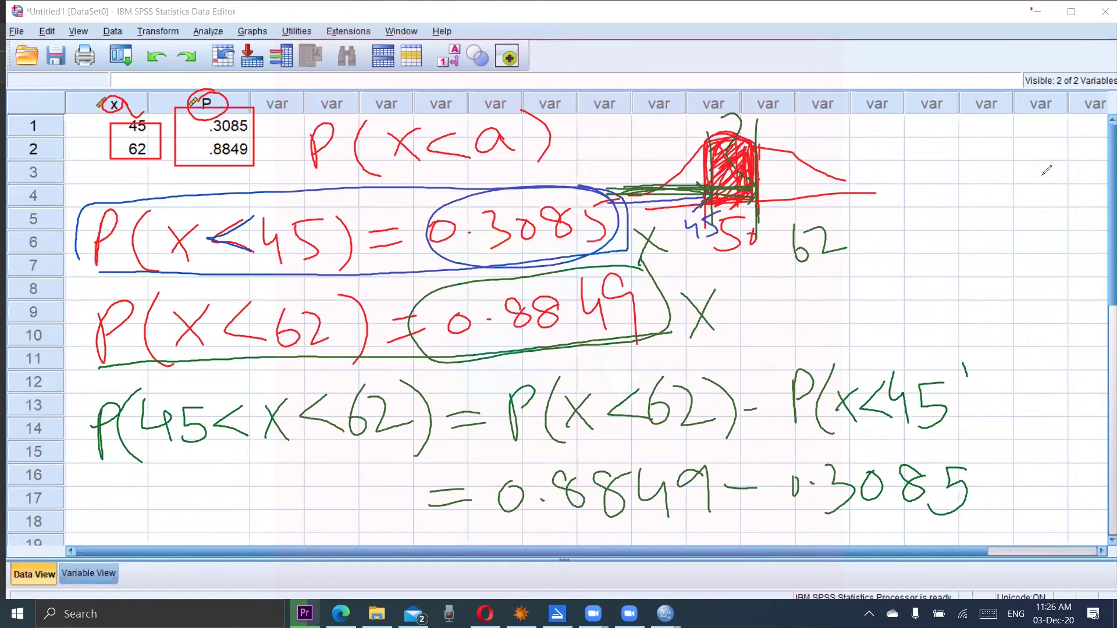
# - Switch to the statistics textbook PDF in Edge and look back from Example 6.4 through the pages to Section 6.2 on the normal distribution
pyautogui.moveTo(430, 537)
pyautogui.mouseDown()
pyautogui.moveTo(481, 528)
pyautogui.moveTo(468, 521)
pyautogui.mouseUp()
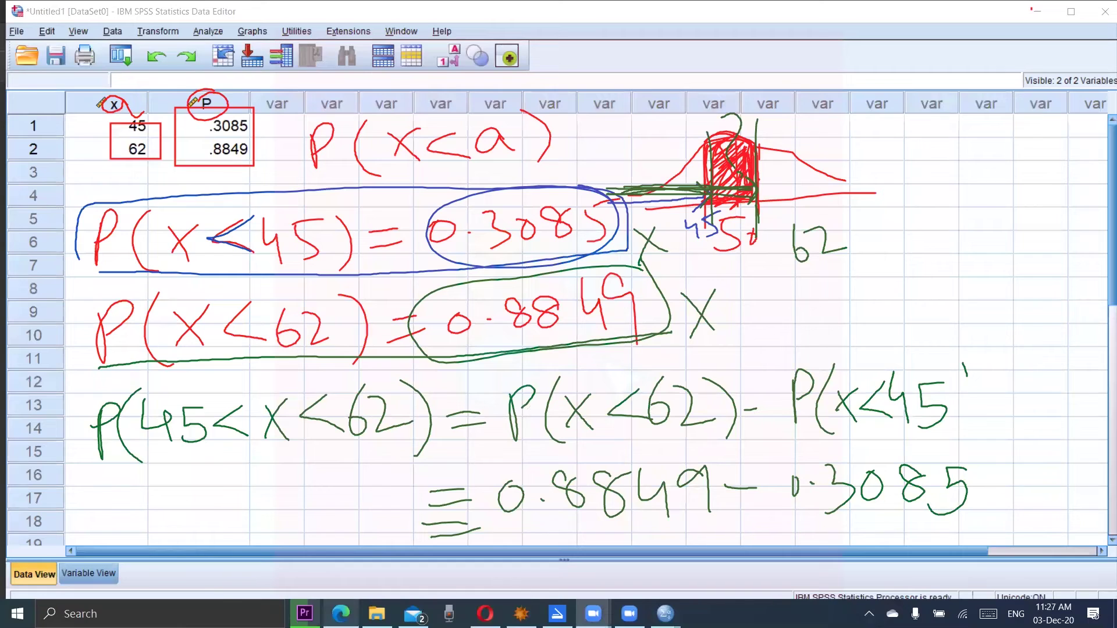
pyautogui.hotkey('alt', 'Tab')
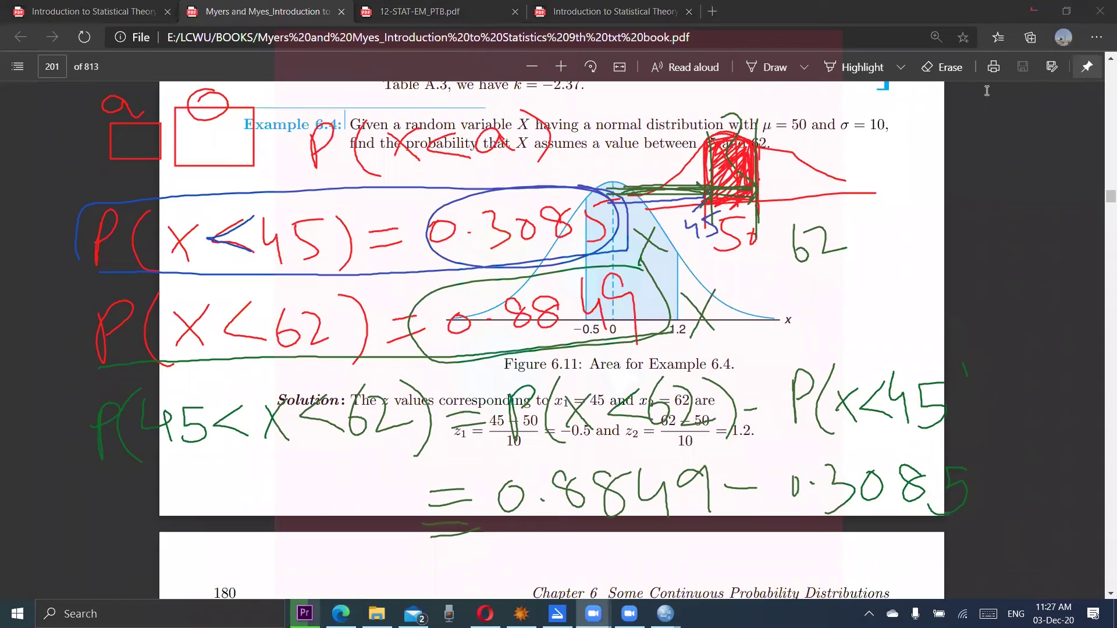
pyautogui.press('Escape')
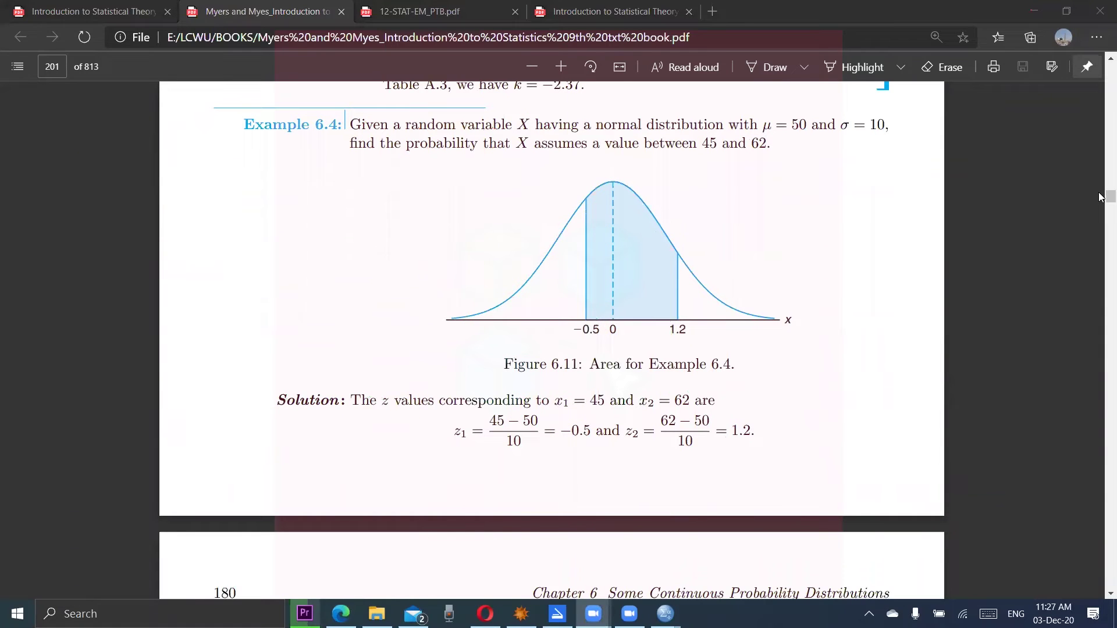
pyautogui.scroll(5, 1101, 198)
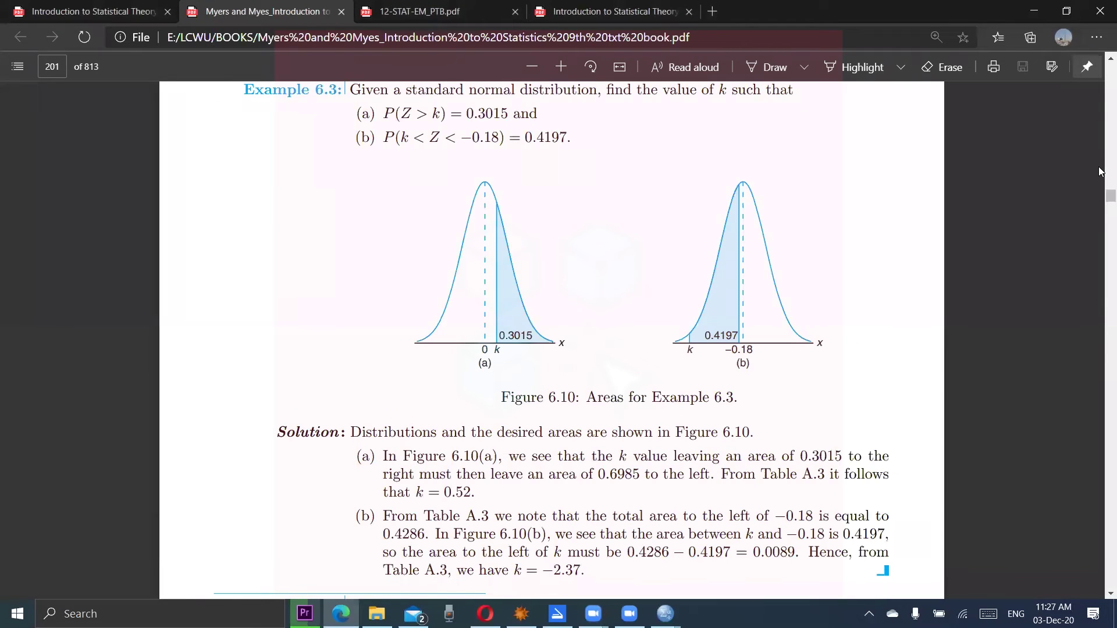
pyautogui.scroll(5, 1099, 170)
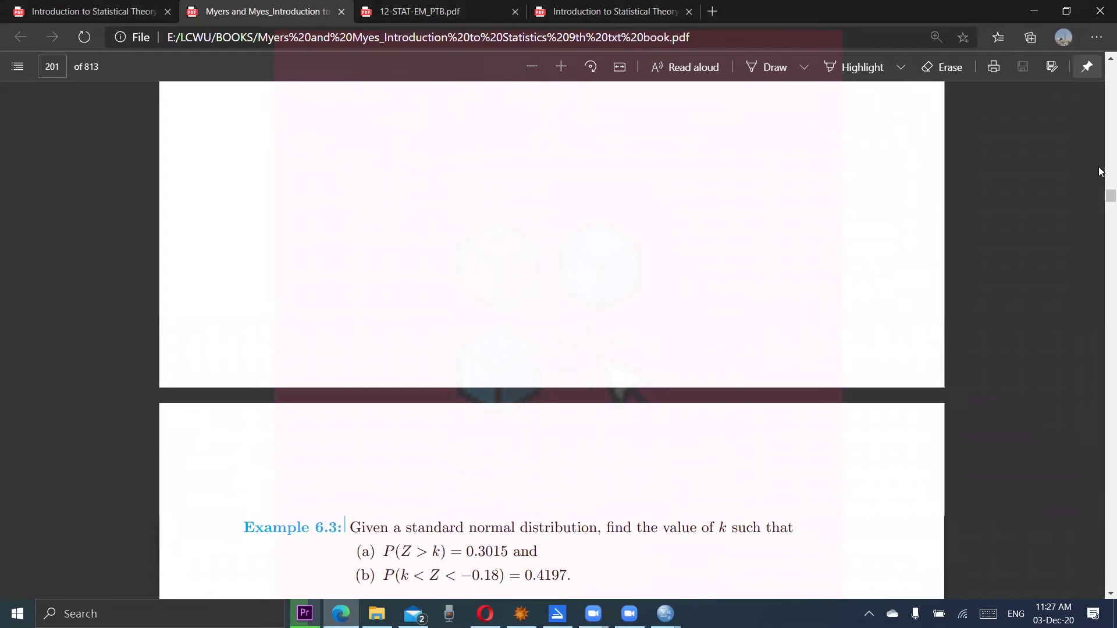
pyautogui.scroll(3, 1099, 167)
pyautogui.scroll(2, 1098, 144)
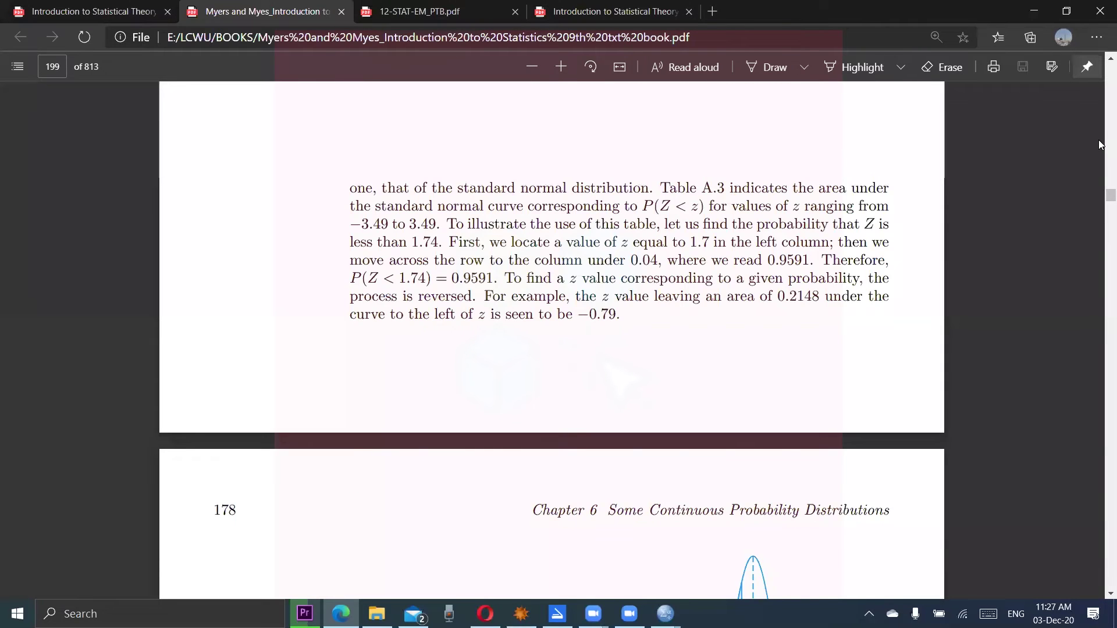
pyautogui.scroll(5, 1098, 144)
pyautogui.scroll(5, 1098, 144)
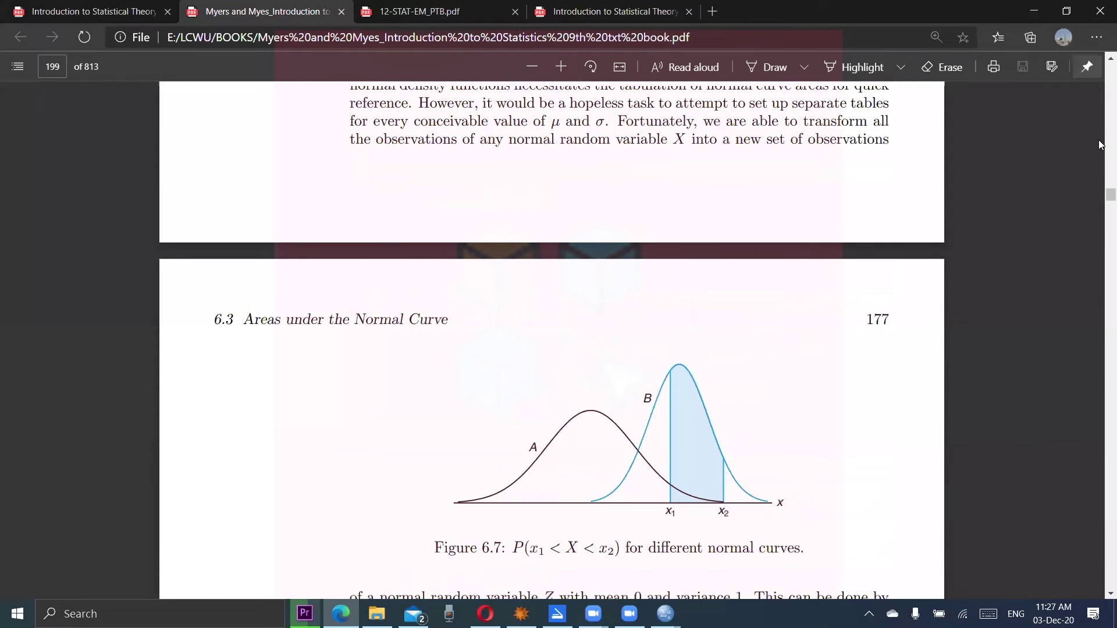
pyautogui.scroll(10, 1098, 144)
pyautogui.scroll(8, 1099, 145)
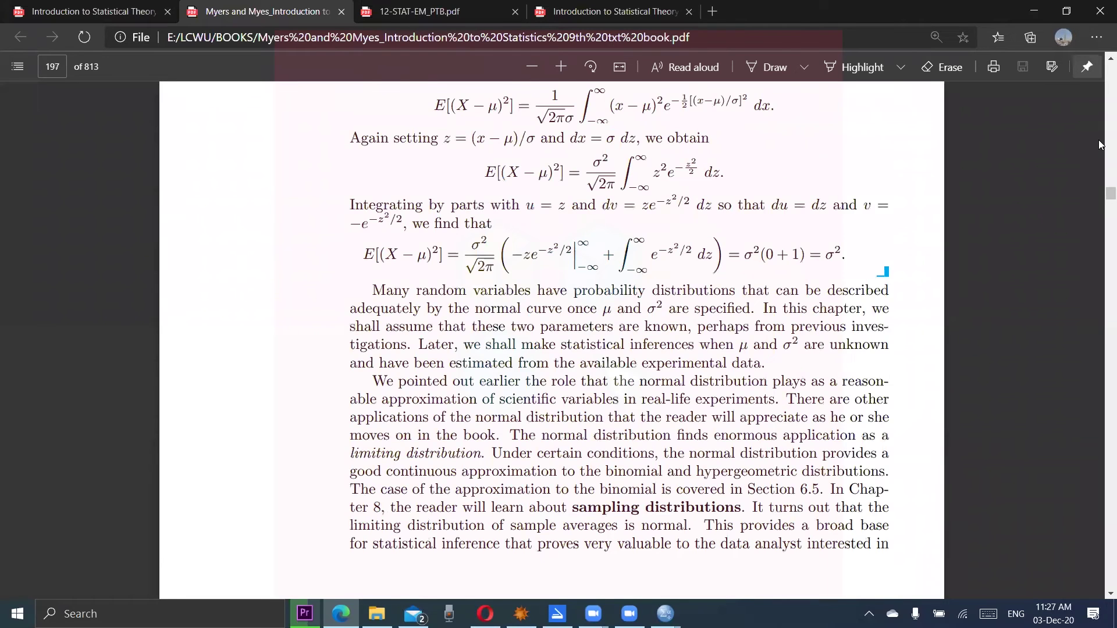
pyautogui.scroll(5, 1100, 144)
pyautogui.scroll(2, 1099, 225)
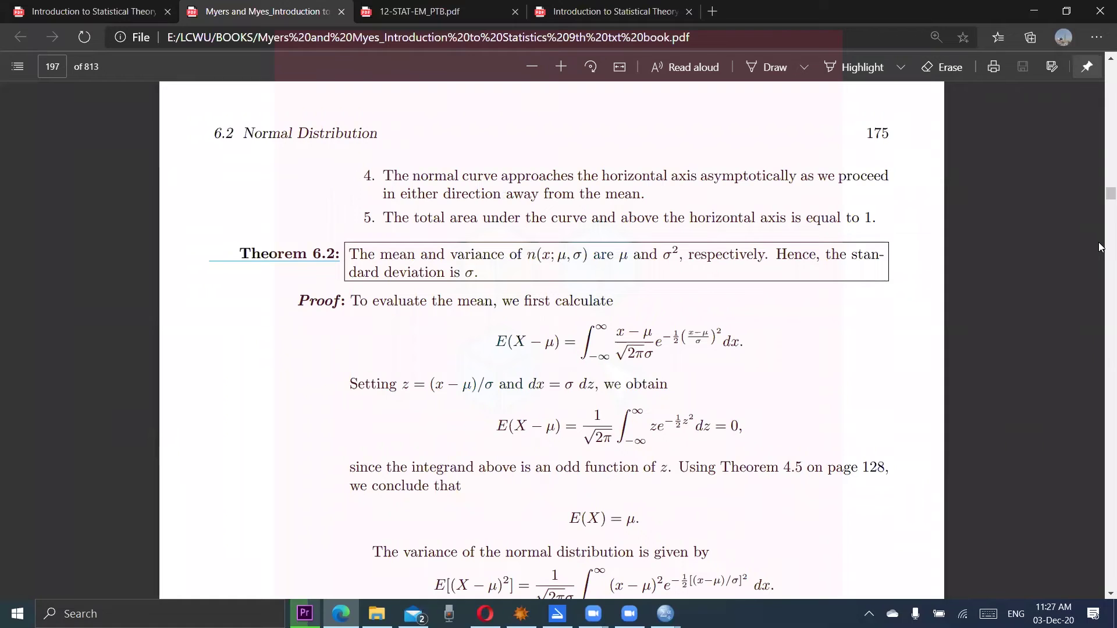
# - Go to Example 6.7 in the textbook, clear the ink marks around it, and enlarge the example text
pyautogui.scroll(-20, 1099, 241)
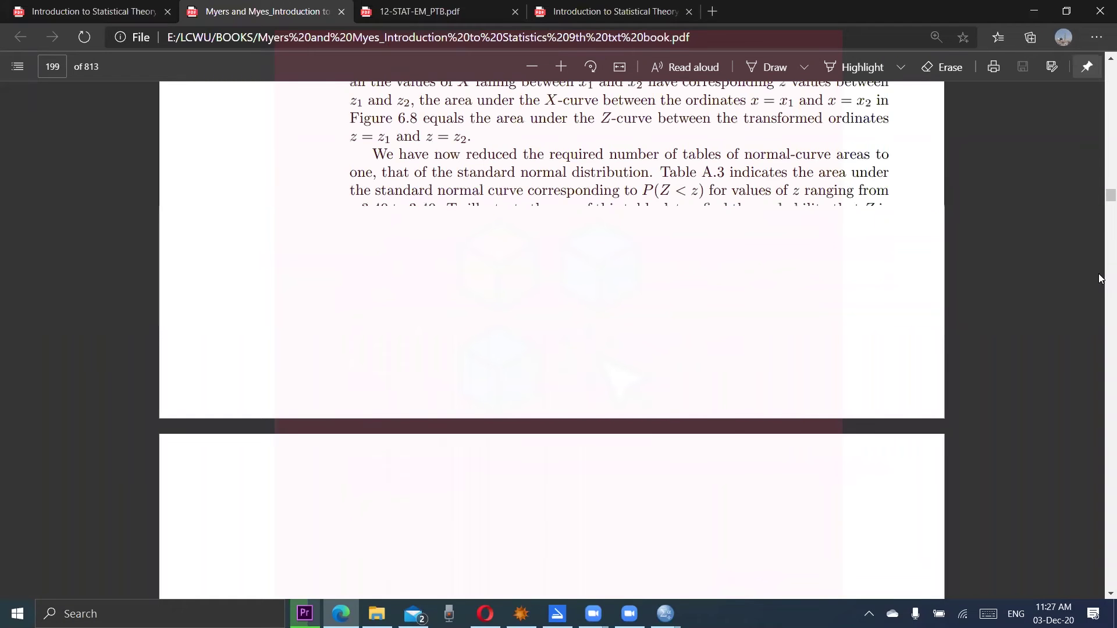
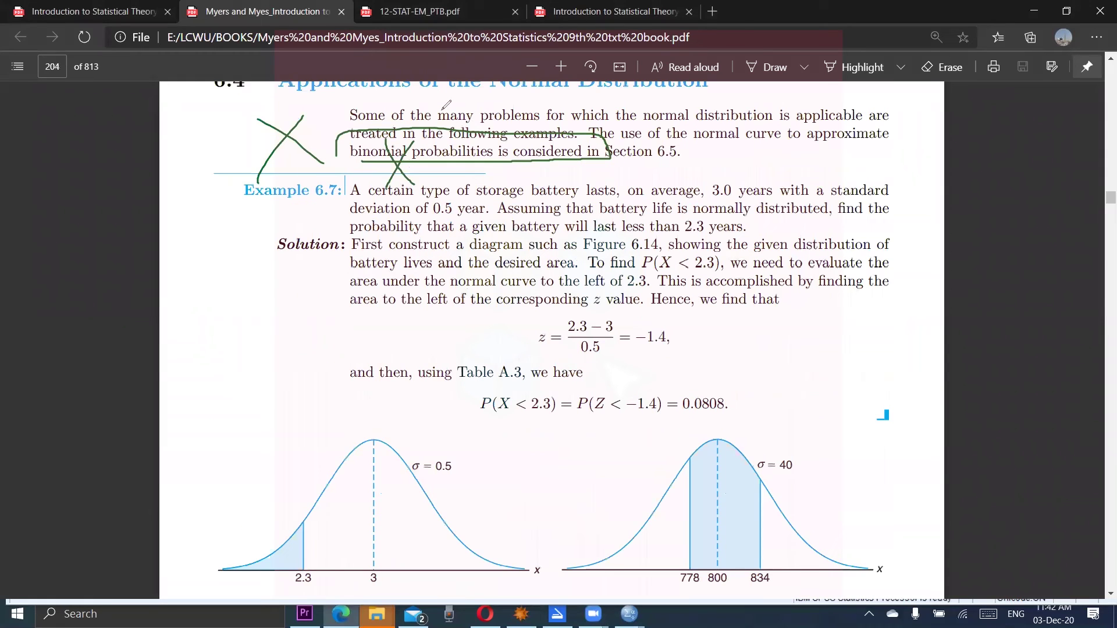
pyautogui.hotkey('shift', 'F10')
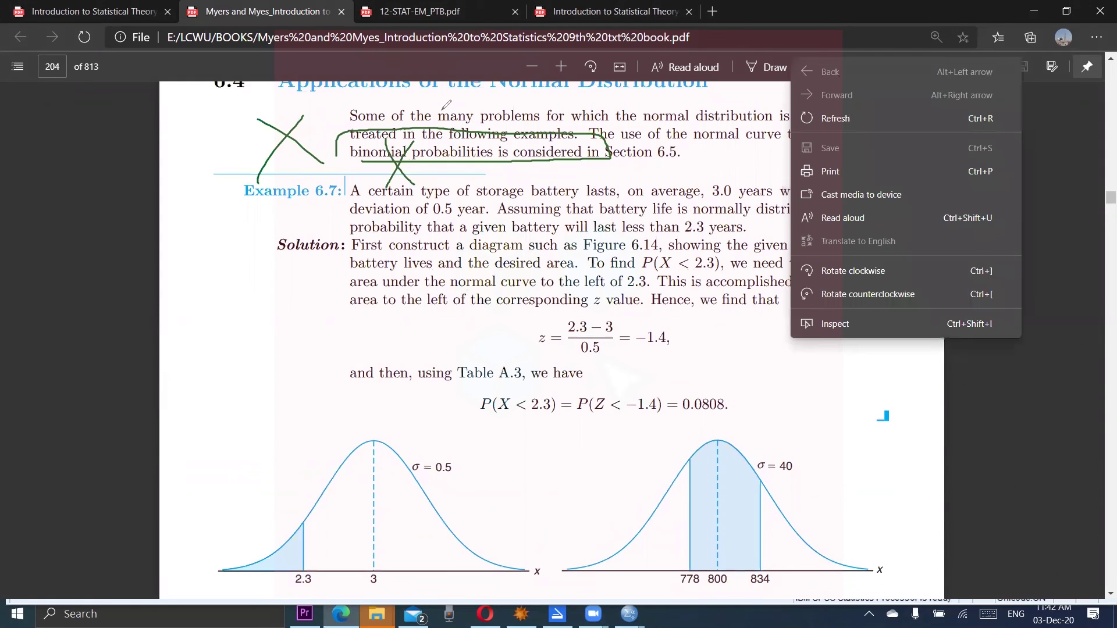
pyautogui.press('Escape')
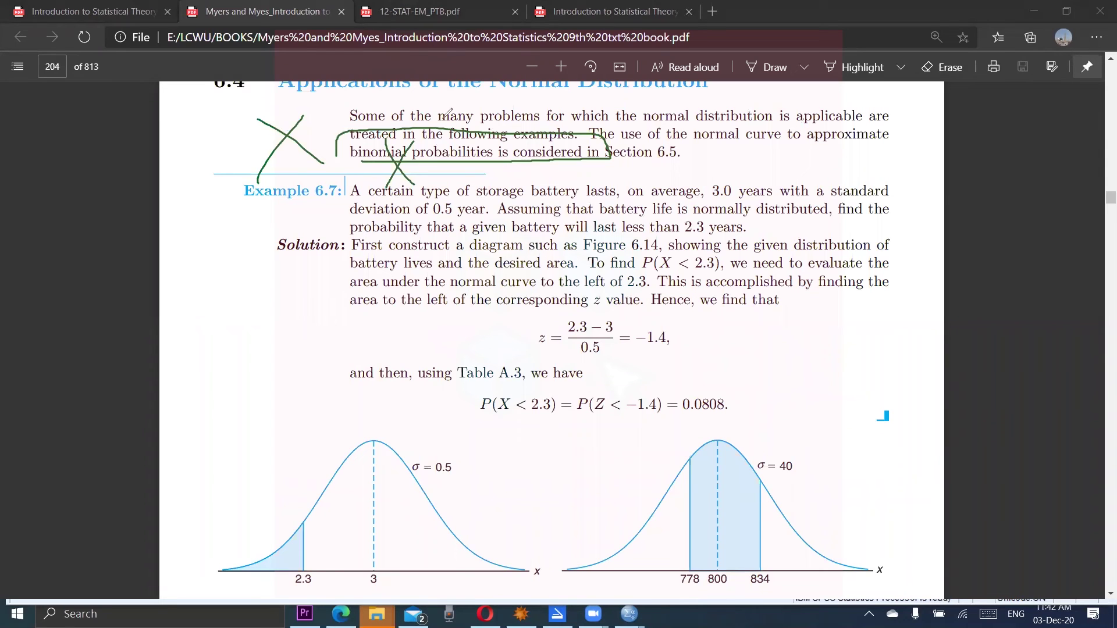
pyautogui.press('e')
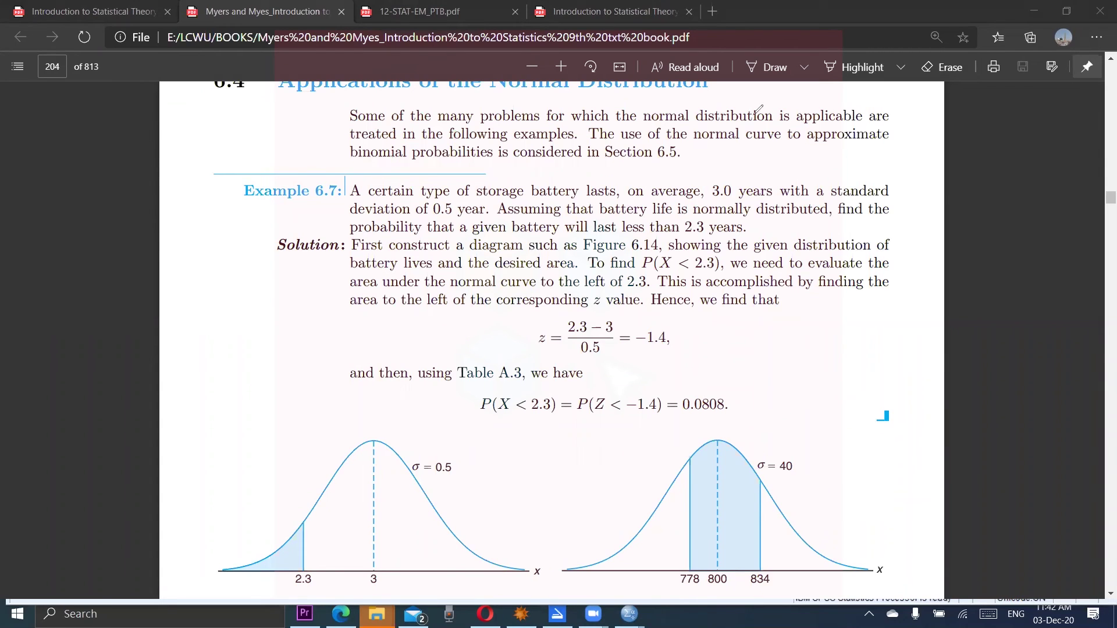
pyautogui.moveTo(596, 272); pyautogui.dragTo(599, 233)
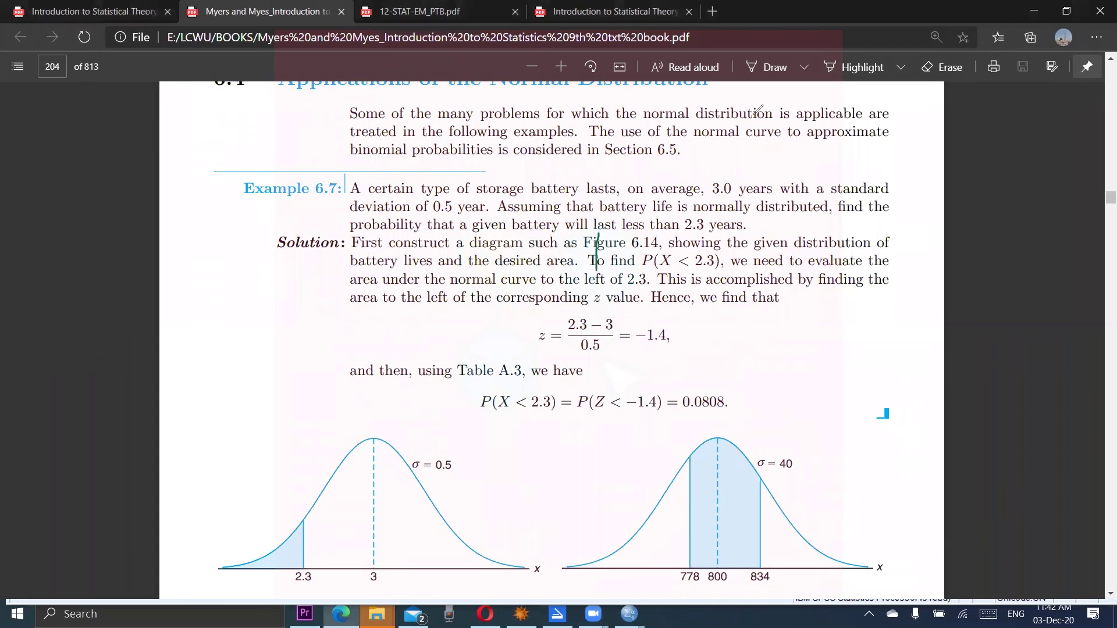
pyautogui.scroll(-1, 758, 109)
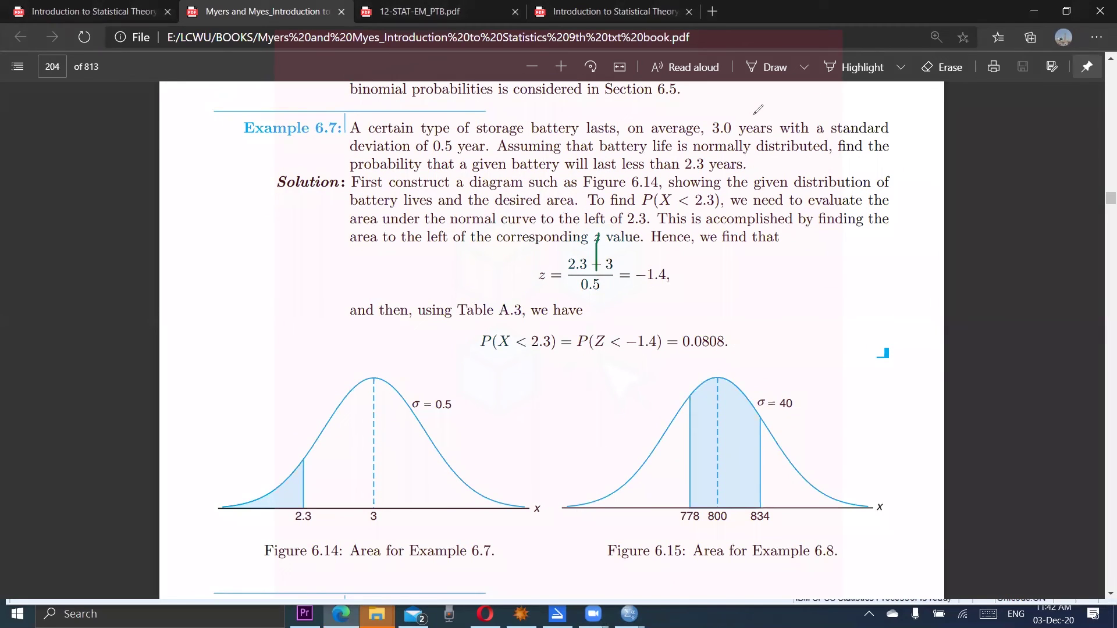
pyautogui.press('Escape')
pyautogui.scroll(2, 759, 121)
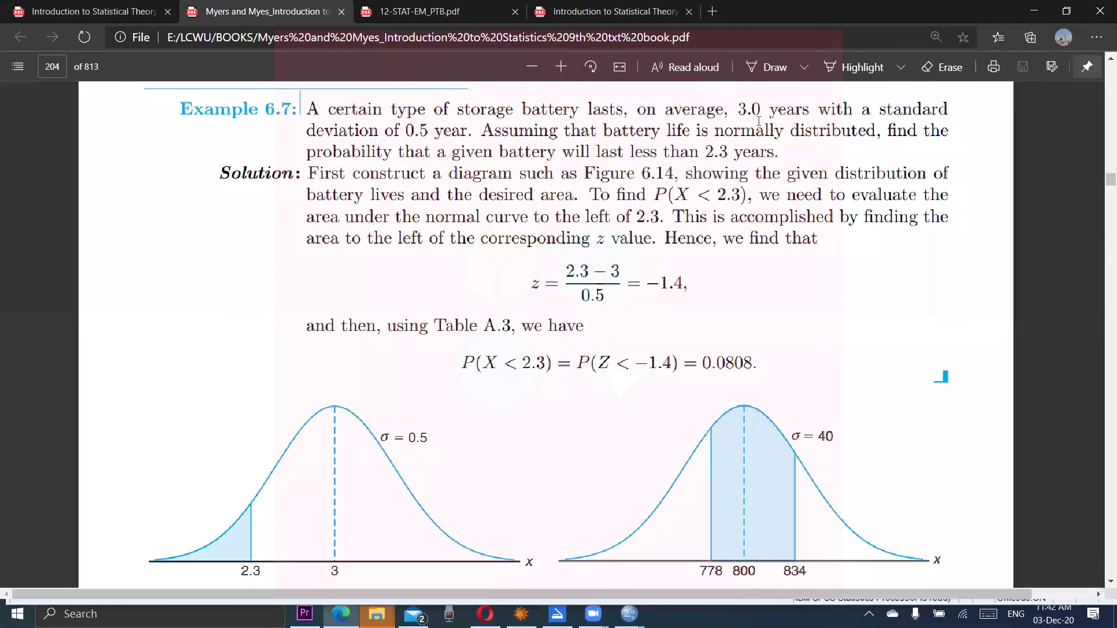
pyautogui.scroll(2, 758, 120)
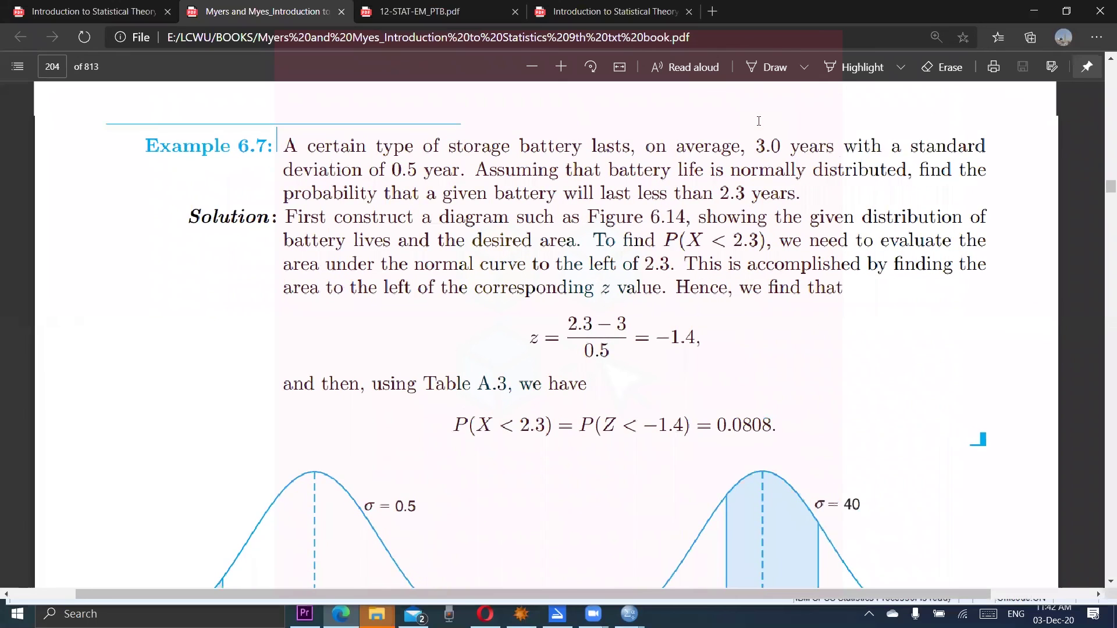
pyautogui.scroll(1, 758, 120)
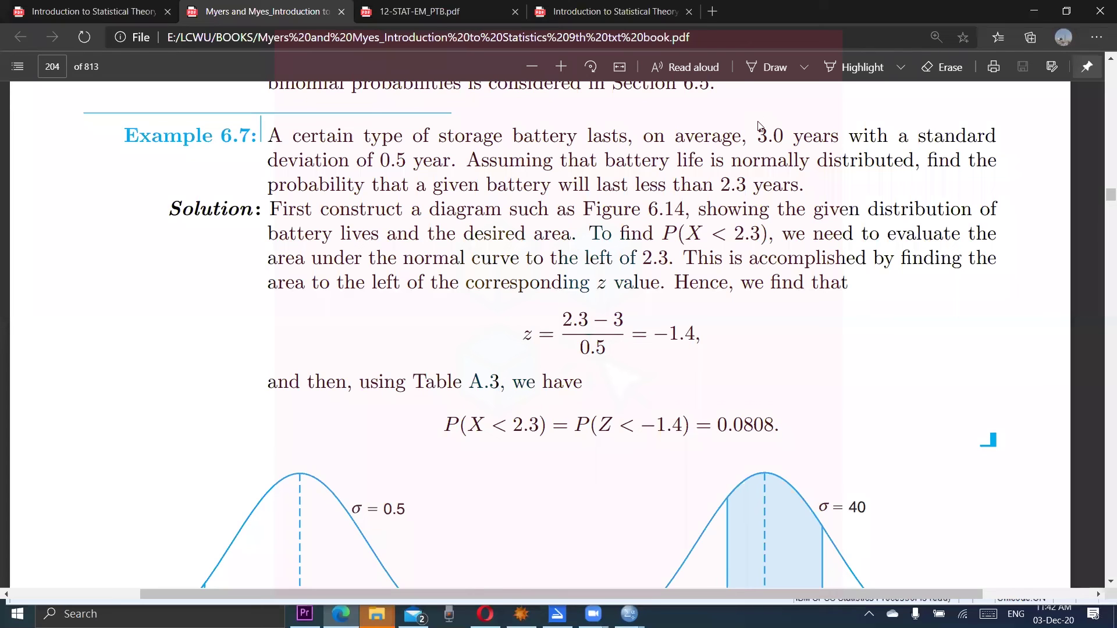
# - Circle 3.0 years, 0.5 year and "last less than 2.3" in Example 6.7, and underline the normality assumption and the requested probability
pyautogui.moveTo(814, 152)
pyautogui.mouseDown()
pyautogui.moveTo(751, 123)
pyautogui.moveTo(721, 146)
pyautogui.mouseUp()
pyautogui.moveTo(352, 164); pyautogui.dragTo(365, 149)
pyautogui.moveTo(521, 172); pyautogui.dragTo(756, 173)
pyautogui.moveTo(938, 181); pyautogui.dragTo(1004, 175)
pyautogui.moveTo(302, 201)
pyautogui.mouseDown()
pyautogui.moveTo(670, 205)
pyautogui.moveTo(756, 192)
pyautogui.moveTo(579, 174)
pyautogui.moveTo(752, 200)
pyautogui.moveTo(599, 180)
pyautogui.mouseUp()
# - Box P(X < 2.3) in the solution, draw a question mark beside it, and underline the answer 0.0808
pyautogui.moveTo(437, 408)
pyautogui.mouseDown()
pyautogui.moveTo(555, 431)
pyautogui.moveTo(520, 410)
pyautogui.moveTo(436, 408)
pyautogui.mouseUp()
pyautogui.moveTo(602, 399)
pyautogui.mouseDown()
pyautogui.moveTo(629, 412)
pyautogui.moveTo(613, 451)
pyautogui.mouseUp()
pyautogui.moveTo(608, 473); pyautogui.dragTo(615, 474)
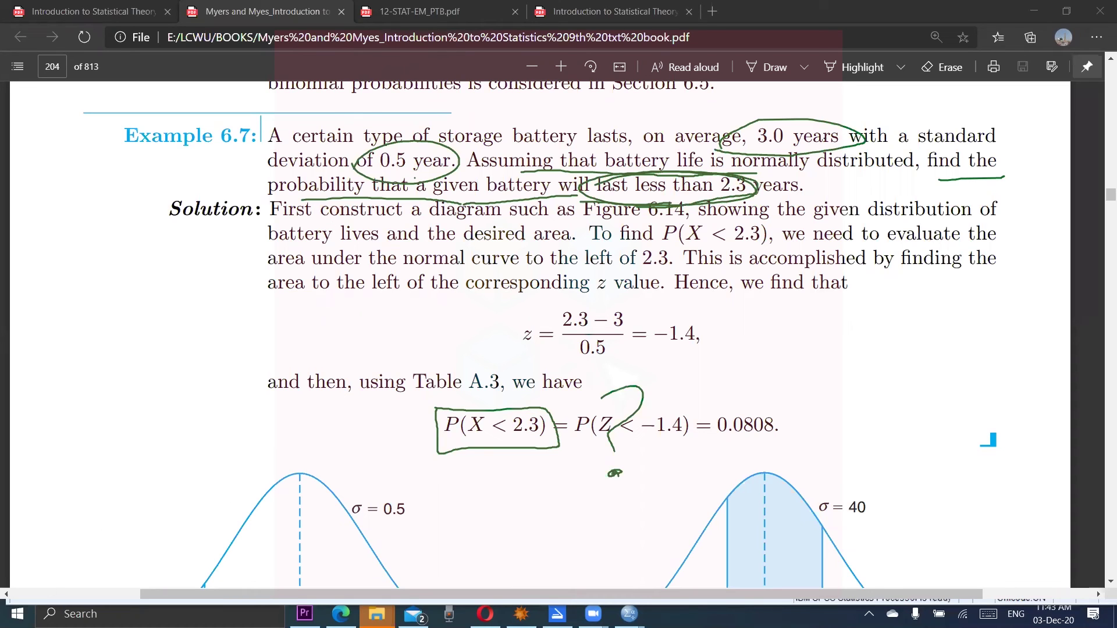
pyautogui.moveTo(691, 447); pyautogui.dragTo(802, 441)
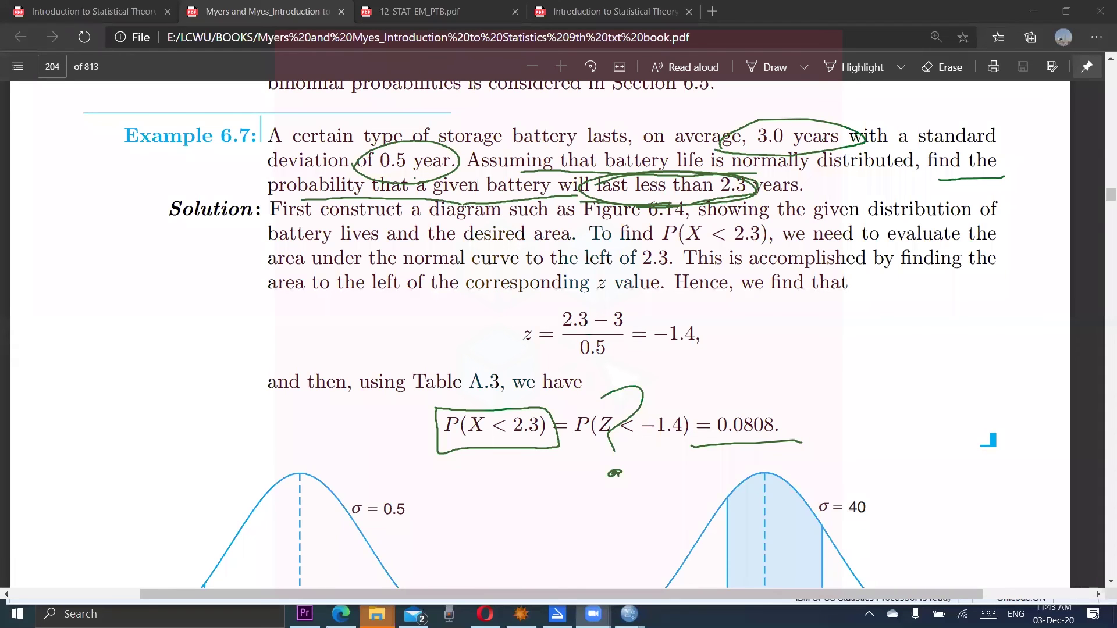
# - Switch to the SPSS data editor, change the first x value to 2.3, and clear the ink marks from the screen
pyautogui.moveTo(628, 614)
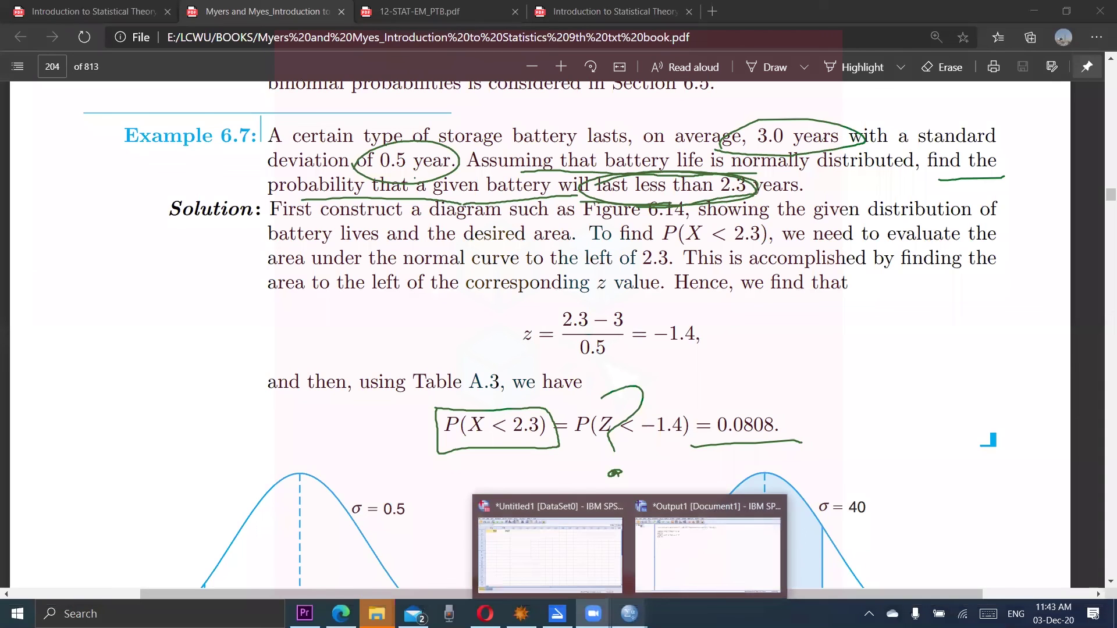
pyautogui.click(563, 543)
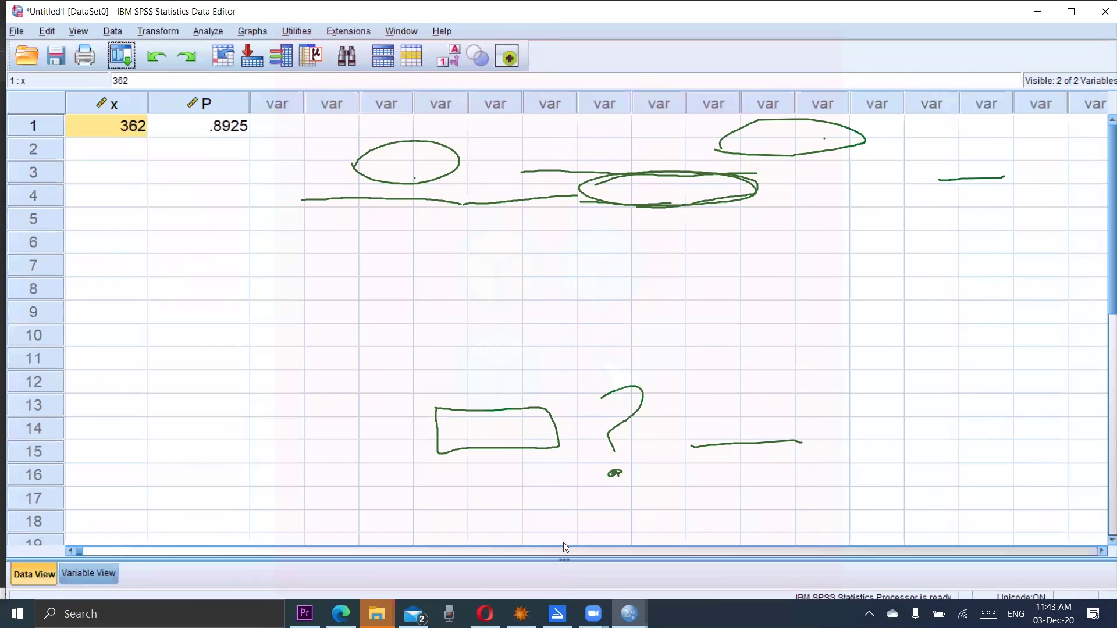
pyautogui.doubleClick(133, 123)
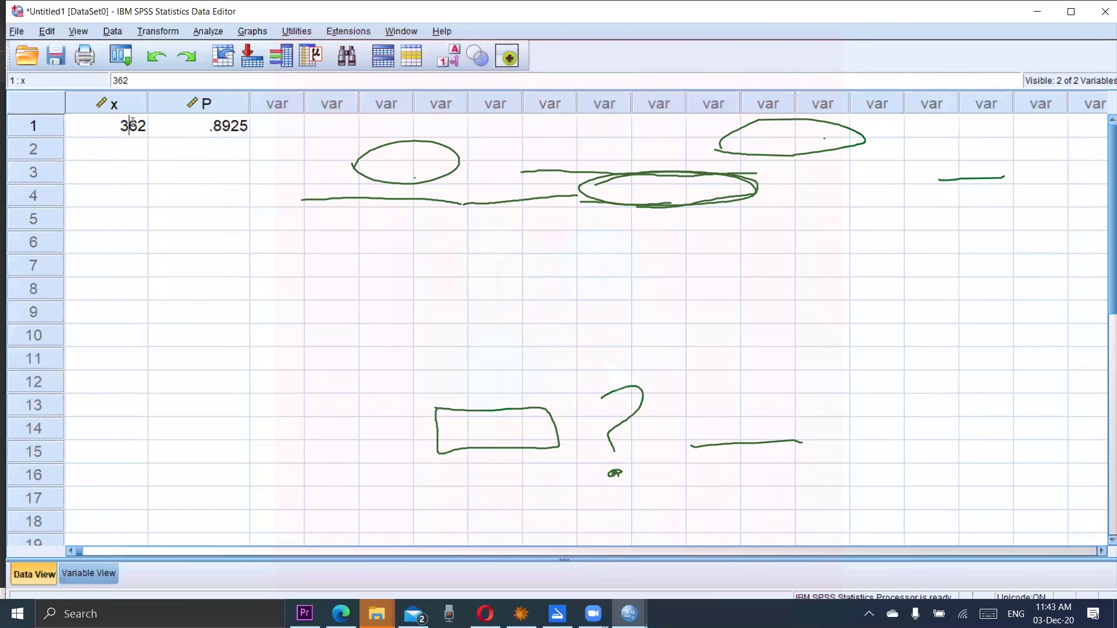
pyautogui.press('BackSpace')
pyautogui.press('Delete')
pyautogui.press('Right')
pyautogui.write('.3')
pyautogui.press('Escape')
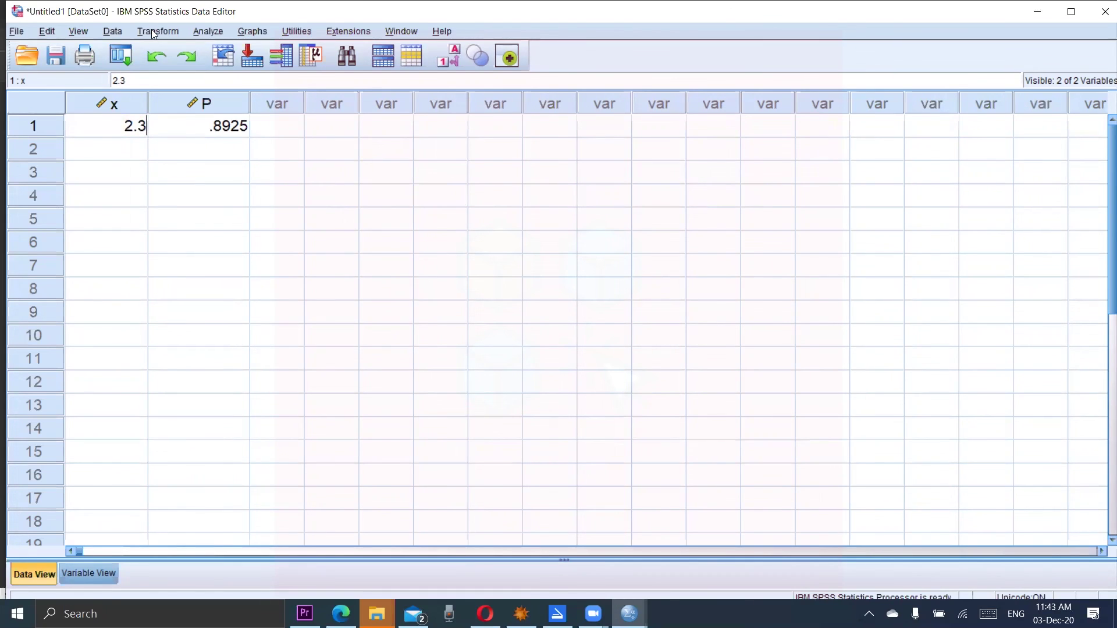
# - Reopen Compute Variable for P and remove the old mean and standard deviation from the CDF.NORMAL expression
pyautogui.click(152, 32)
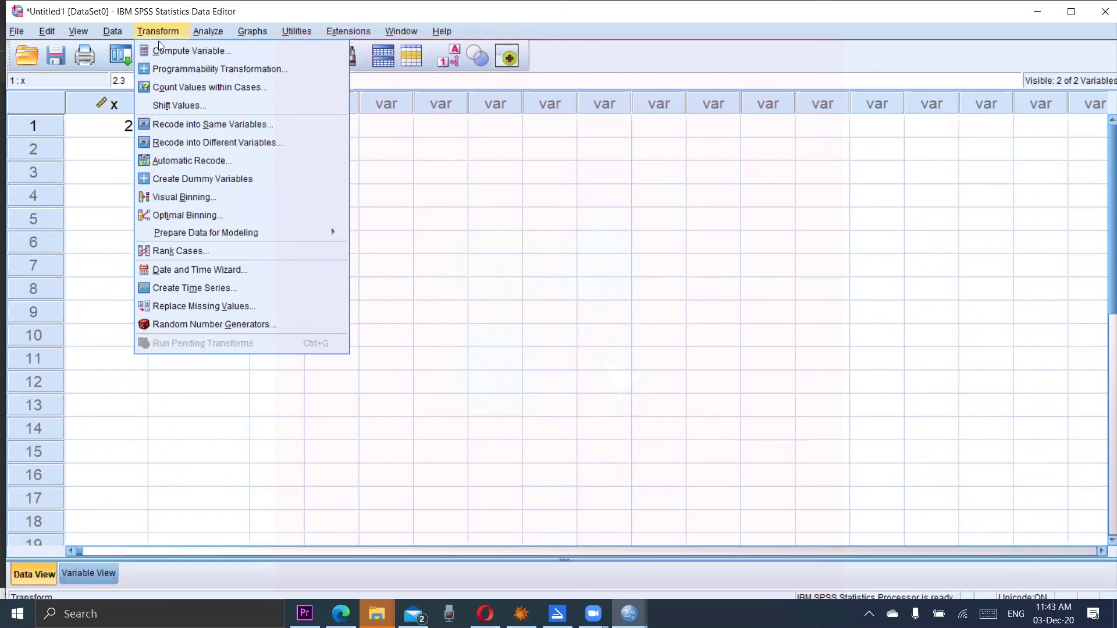
pyautogui.click(164, 51)
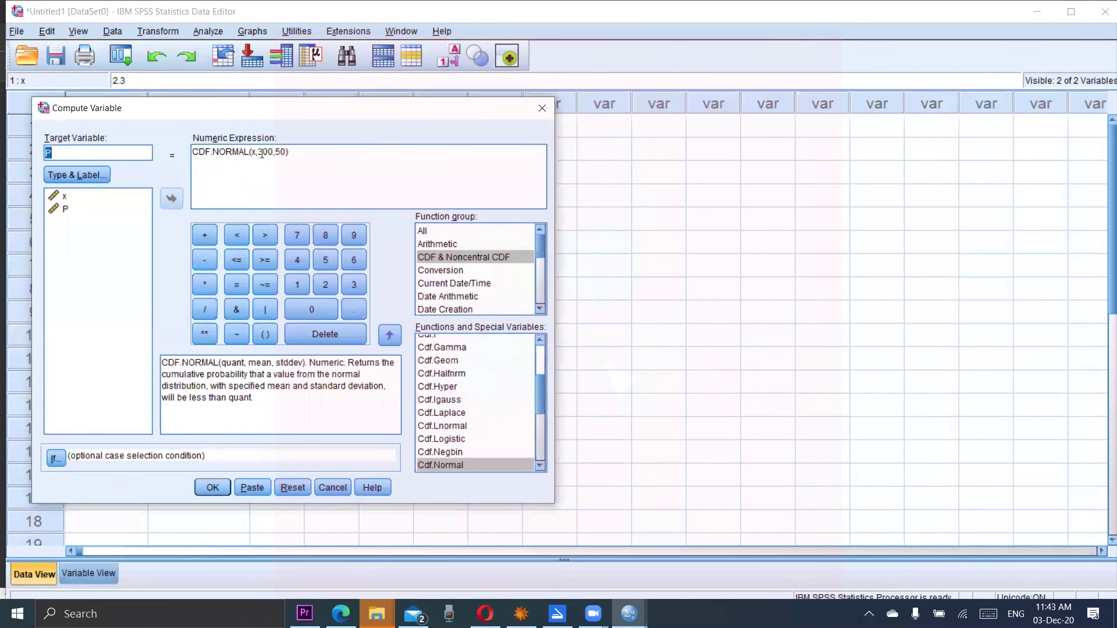
pyautogui.doubleClick(266, 151)
pyautogui.click(271, 152)
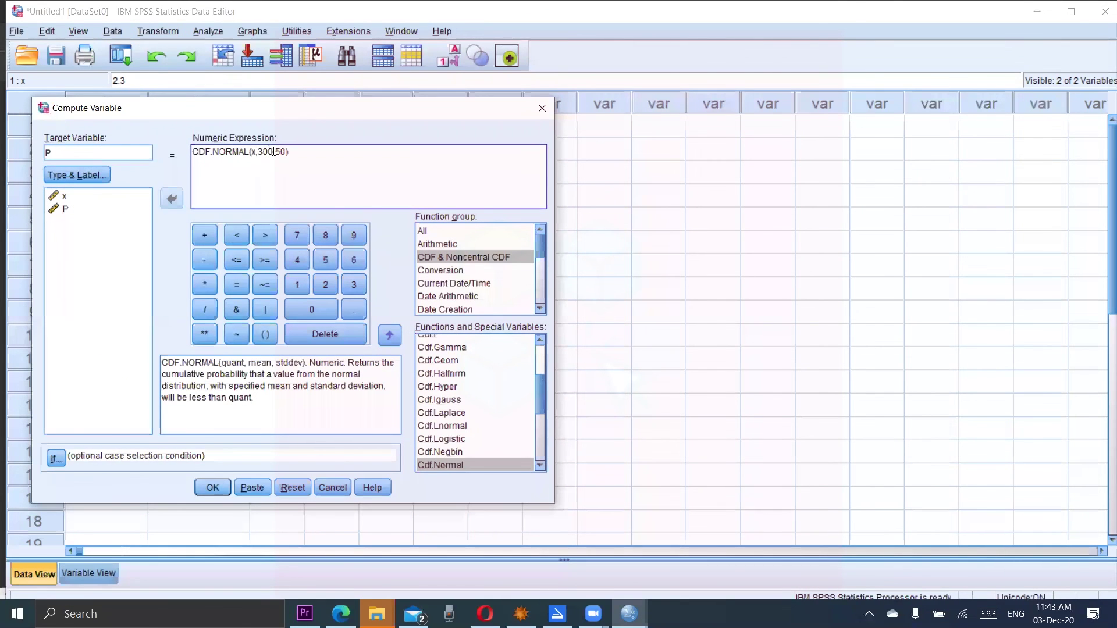
pyautogui.press('BackSpace')
pyautogui.press('BackSpace')
pyautogui.press('BackSpace')
pyautogui.press('BackSpace')
pyautogui.write(',')
pyautogui.press('Delete')
pyautogui.press('Delete')
# - Complete the numeric expression as CDF.NORMAL(x,3,0.5), with 3 as the mean and 0.5 as the standard deviation
pyautogui.doubleClick(263, 154)
pyautogui.click(262, 154)
pyautogui.moveTo(258, 155); pyautogui.dragTo(272, 157)
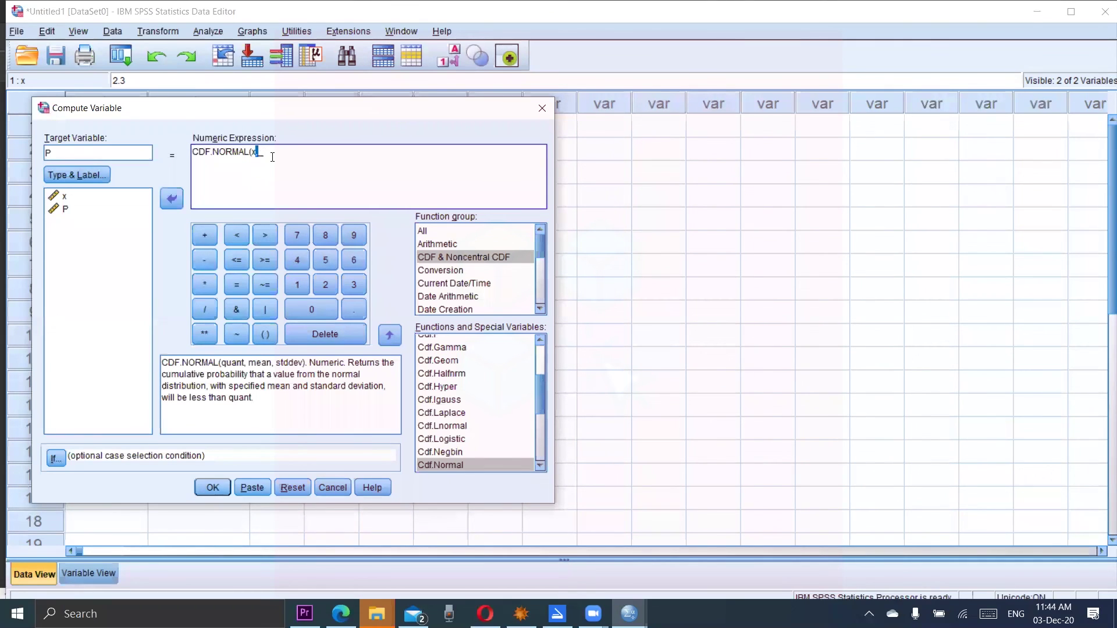
pyautogui.click(272, 157)
pyautogui.moveTo(259, 154); pyautogui.dragTo(267, 156)
pyautogui.click(277, 159)
pyautogui.write(',')
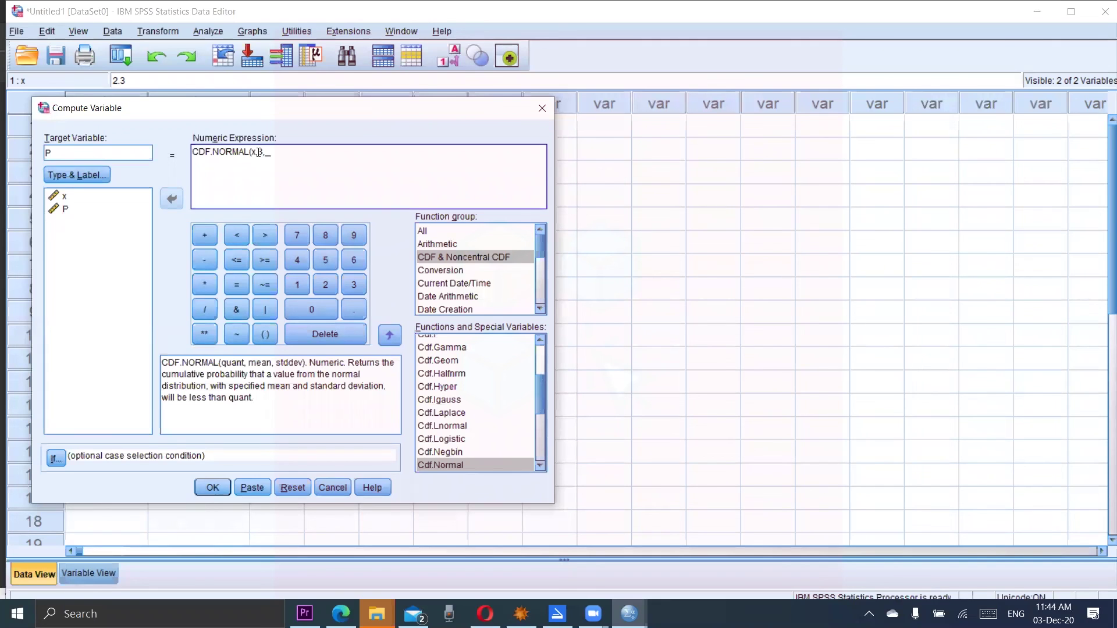
pyautogui.write('3,0.5')
# - Run the computation, overwriting the existing variable P, and return from the output to the data editor
pyautogui.click(211, 488)
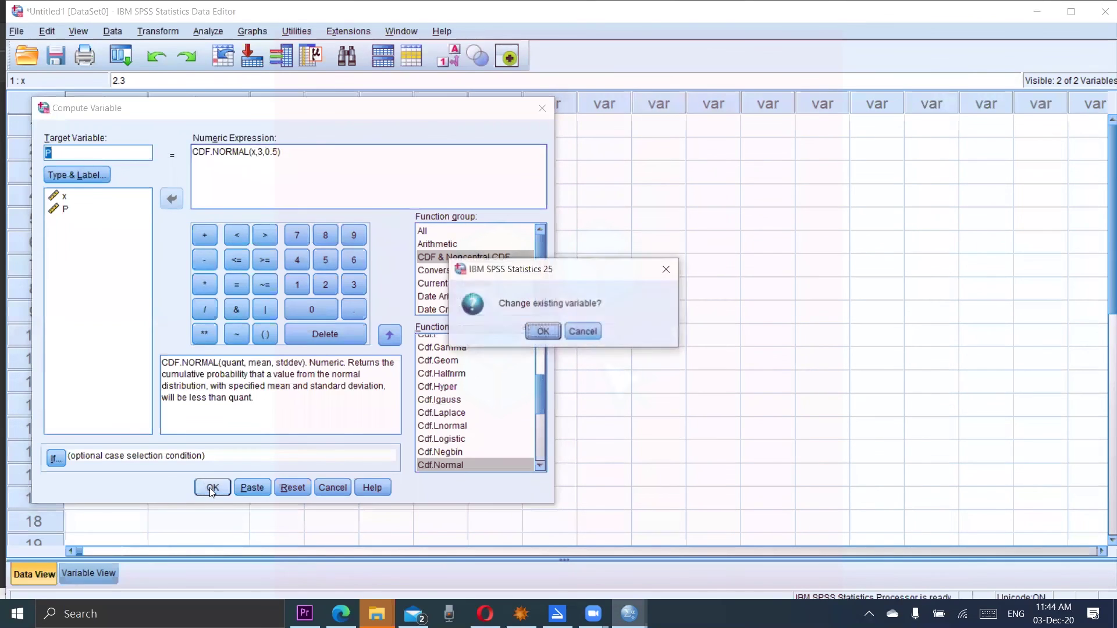
pyautogui.click(551, 331)
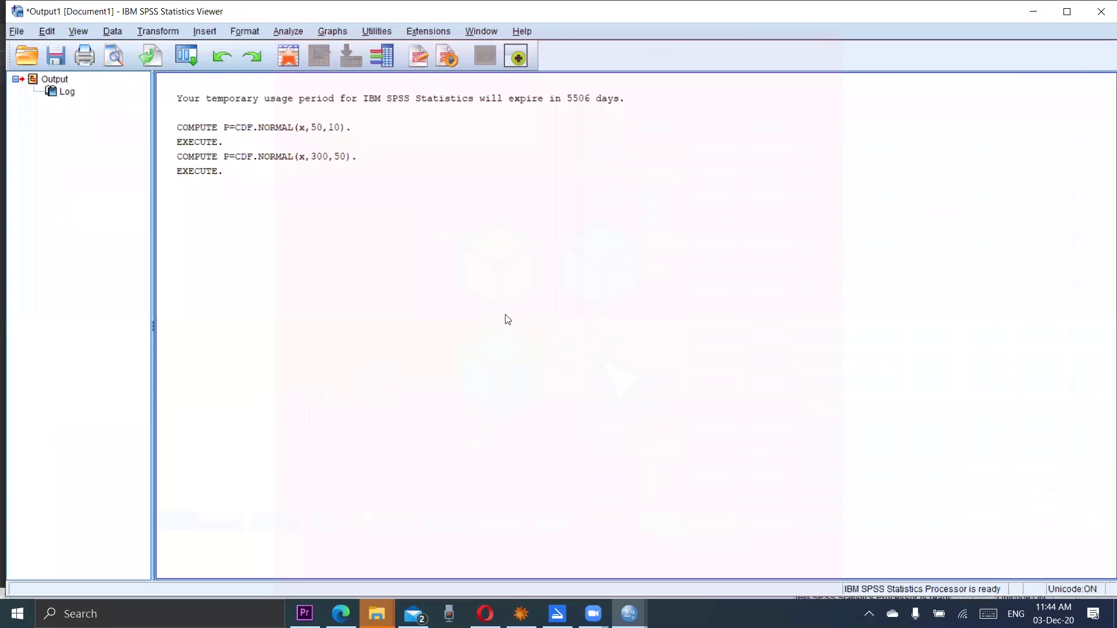
pyautogui.click(1038, 12)
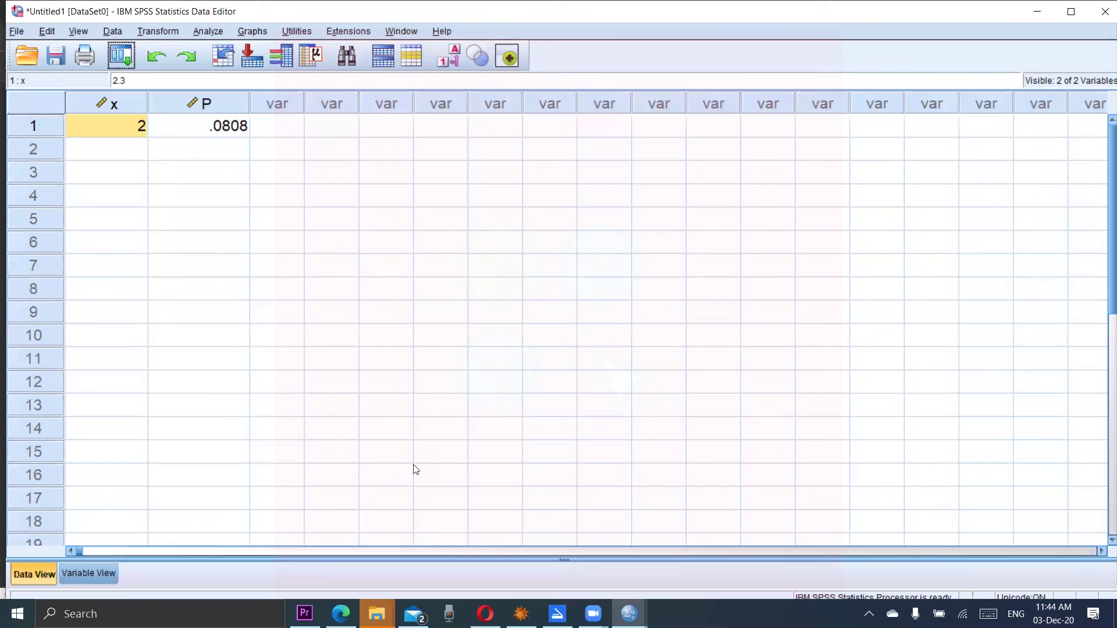
# - Handwrite the start of the probability statement, "P(X < 2.3", over the empty cells below the data
pyautogui.moveTo(110, 314); pyautogui.dragTo(114, 272)
pyautogui.moveTo(176, 219); pyautogui.dragTo(180, 315)
pyautogui.moveTo(190, 241); pyautogui.dragTo(224, 297)
pyautogui.moveTo(230, 241); pyautogui.dragTo(196, 286)
pyautogui.moveTo(285, 236)
pyautogui.mouseDown()
pyautogui.moveTo(277, 245)
pyautogui.moveTo(311, 287)
pyautogui.mouseUp()
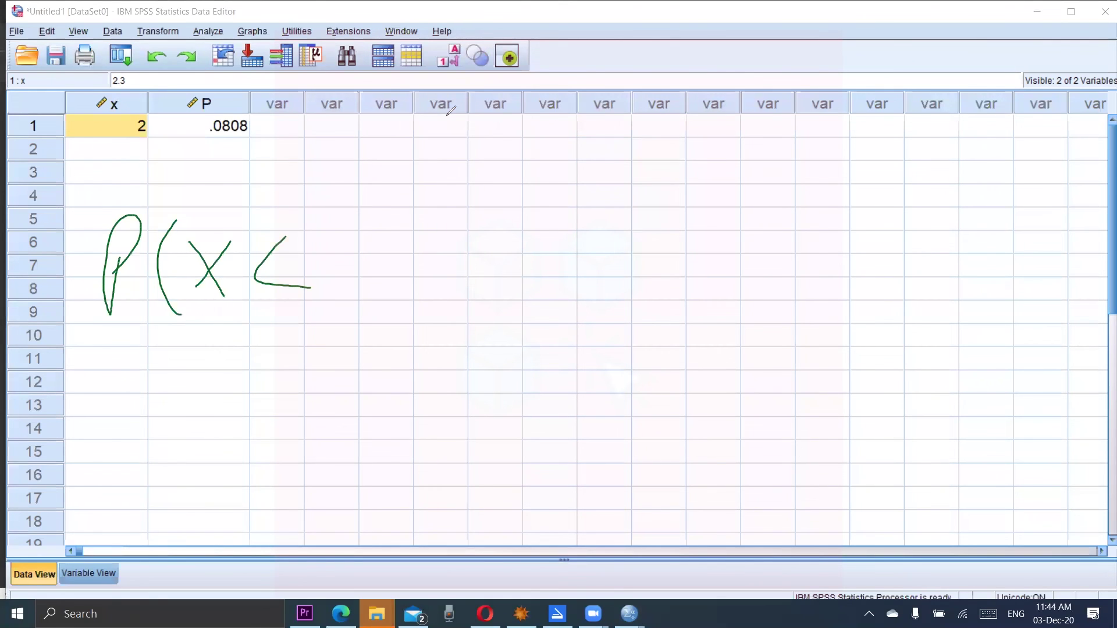
pyautogui.moveTo(313, 239); pyautogui.dragTo(367, 270)
pyautogui.moveTo(405, 221)
pyautogui.mouseDown()
pyautogui.moveTo(425, 243)
pyautogui.moveTo(413, 276)
pyautogui.mouseUp()
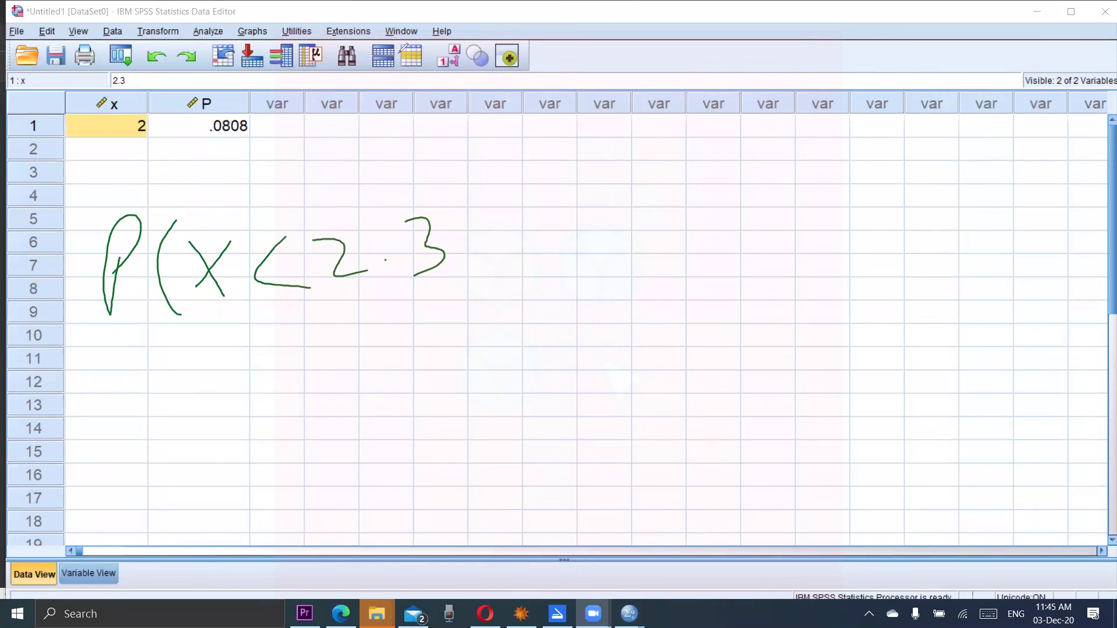
# - Set variable x to 1 decimal place and go back to the data values
pyautogui.click(92, 579)
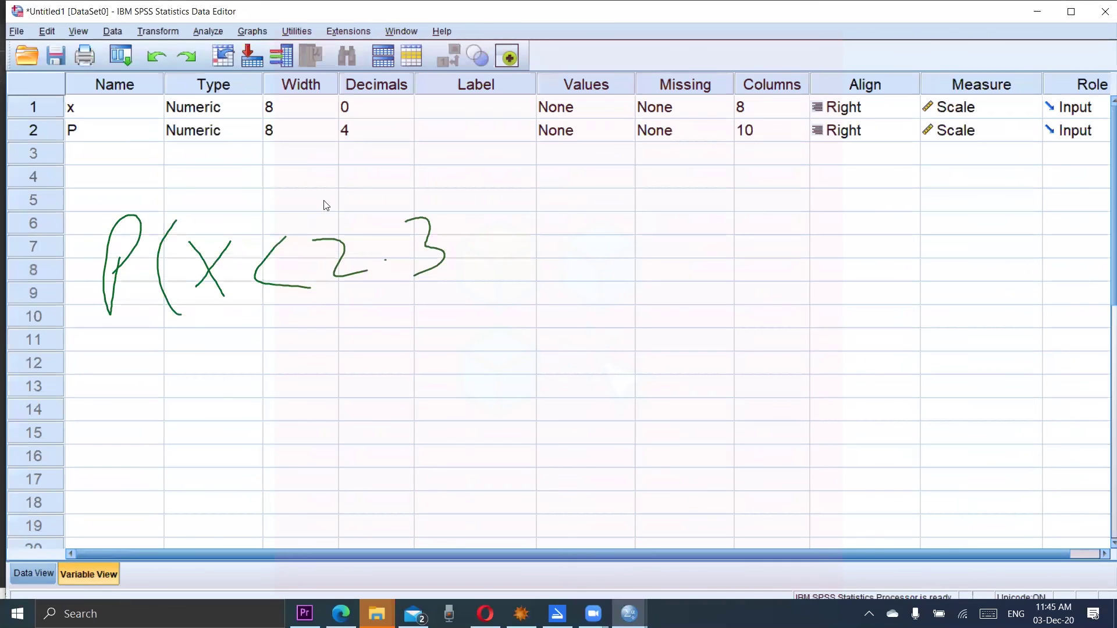
pyautogui.click(408, 106)
pyautogui.click(408, 104)
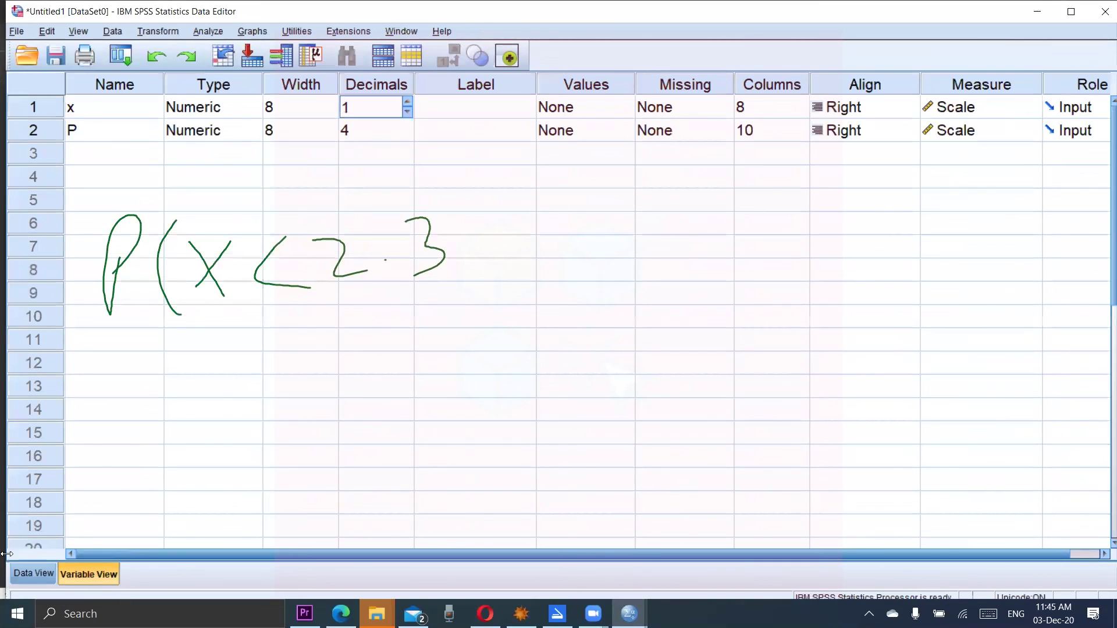
pyautogui.click(34, 572)
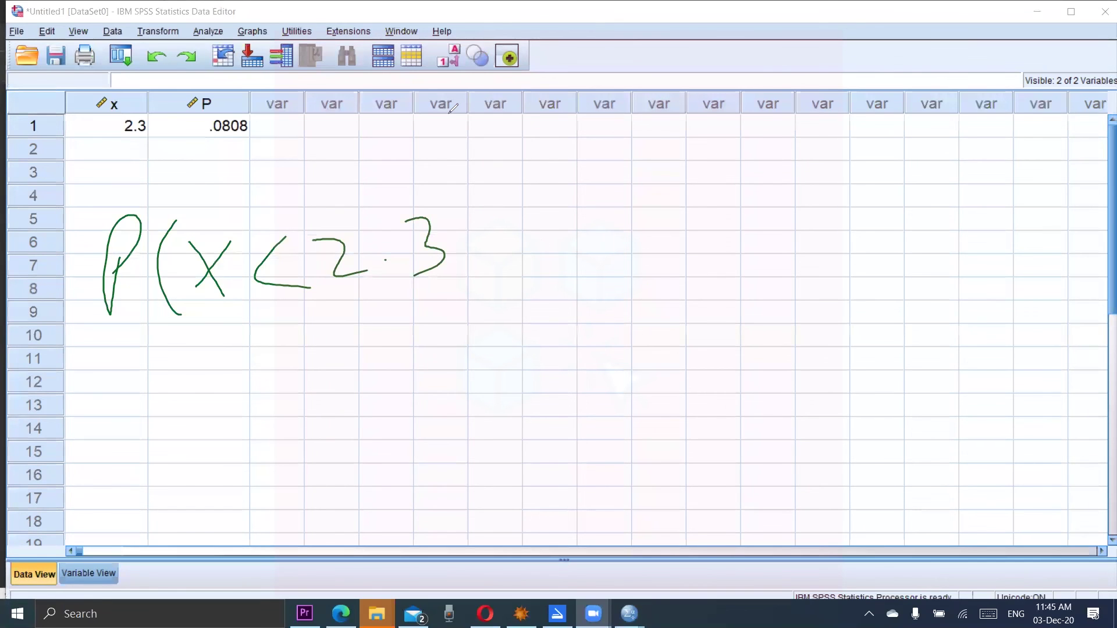
# - Finish the handwritten statement with ") = 0.0808" and underline the whole line
pyautogui.moveTo(438, 191); pyautogui.dragTo(451, 295)
pyautogui.moveTo(483, 237); pyautogui.dragTo(510, 228)
pyautogui.moveTo(492, 244); pyautogui.dragTo(554, 228)
pyautogui.click(593, 232)
pyautogui.moveTo(627, 193)
pyautogui.mouseDown()
pyautogui.moveTo(614, 218)
pyautogui.moveTo(631, 201)
pyautogui.moveTo(663, 197)
pyautogui.moveTo(697, 214)
pyautogui.moveTo(683, 185)
pyautogui.moveTo(734, 192)
pyautogui.moveTo(753, 179)
pyautogui.mouseUp()
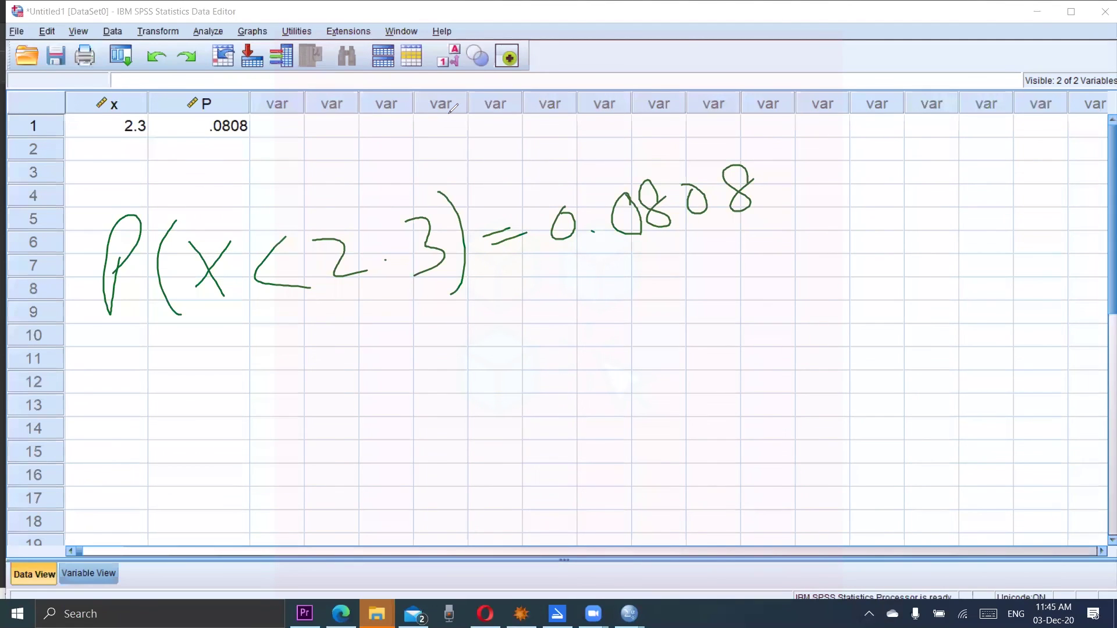
pyautogui.moveTo(96, 369)
pyautogui.mouseDown()
pyautogui.moveTo(270, 317)
pyautogui.moveTo(847, 203)
pyautogui.mouseUp()
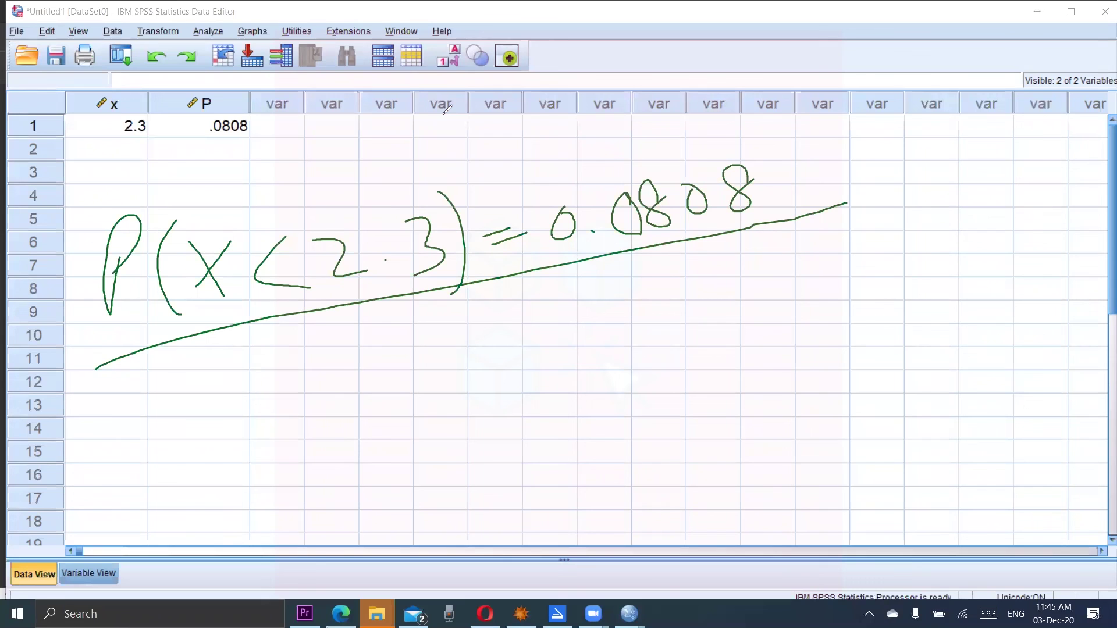